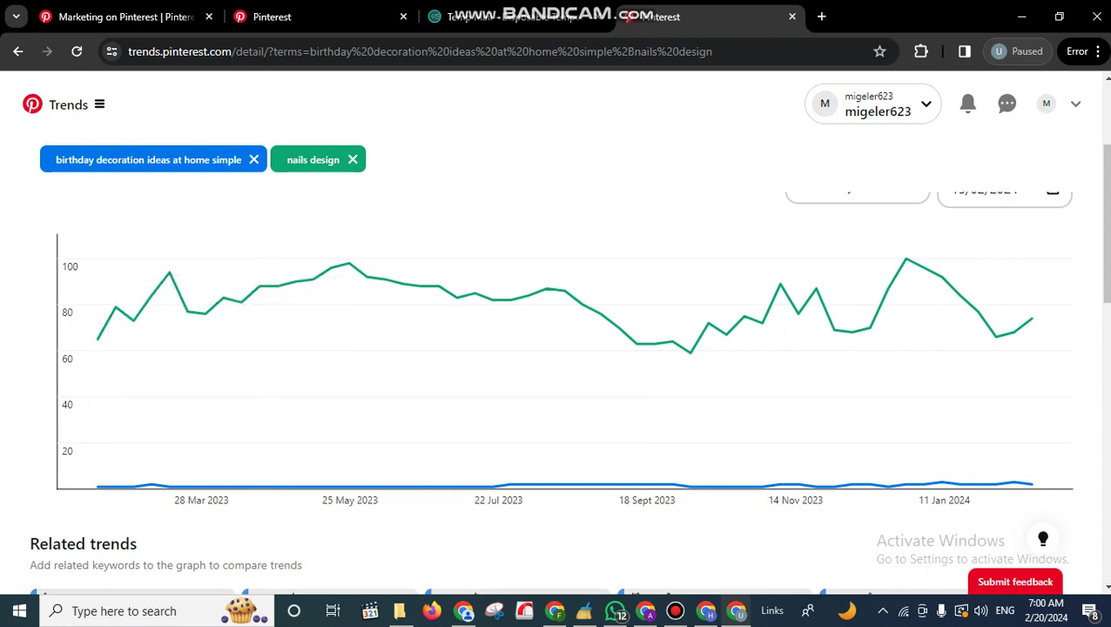
Step: Return to the account's profile settings and change the profile name to "Home decoration"
scroll(557, 348, "up", 2)
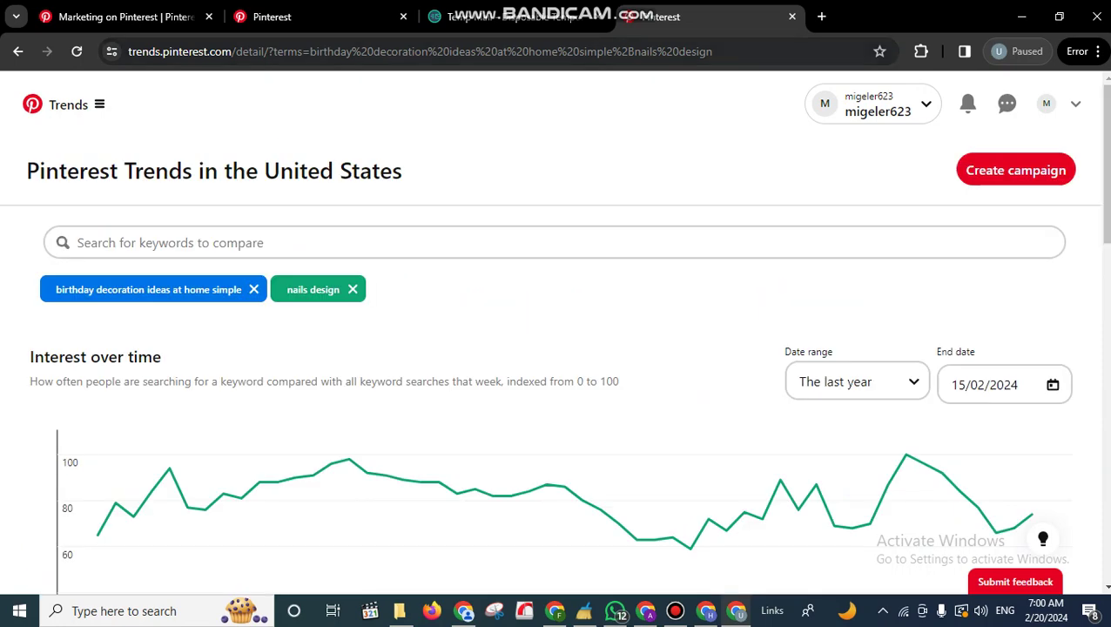
left_click(287, 17)
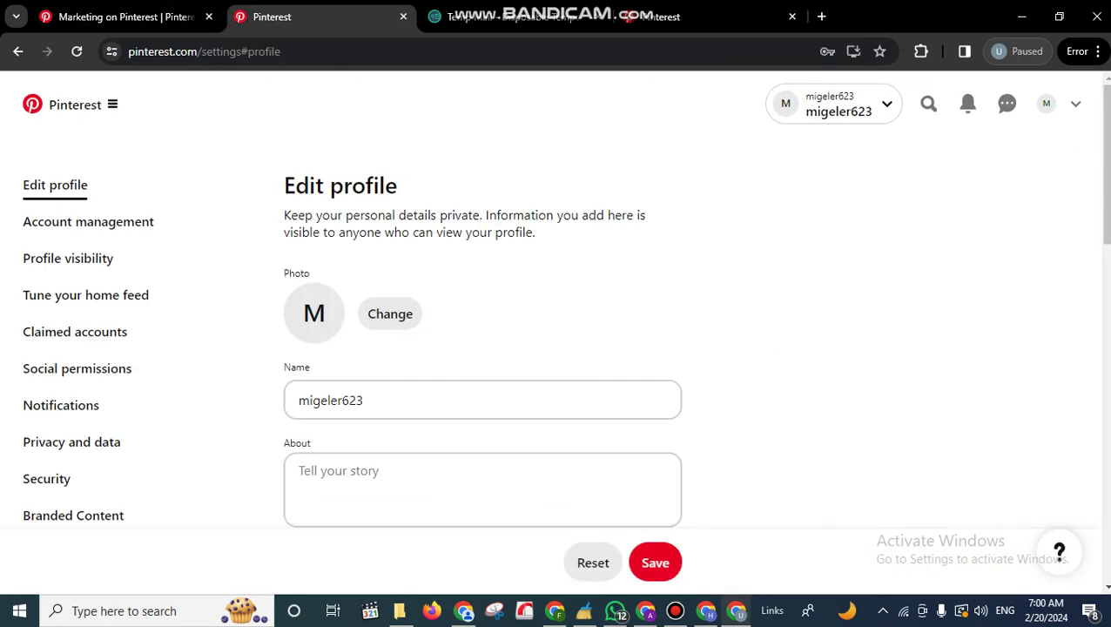
left_click_drag(366, 401, 296, 401)
type("N")
key("BackSpace")
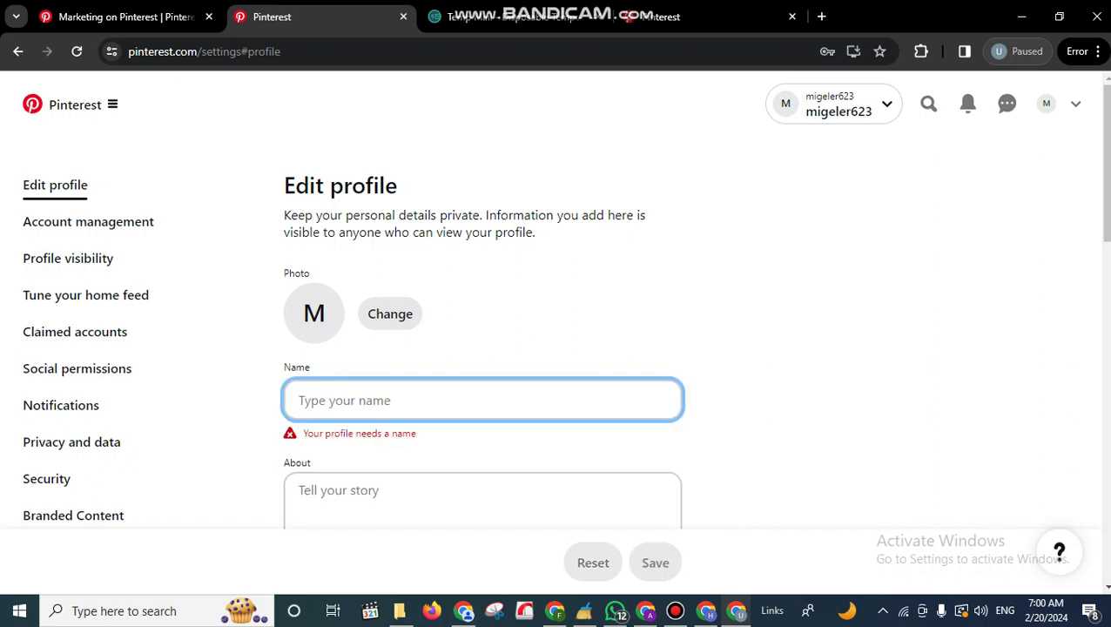
type("Home decoration")
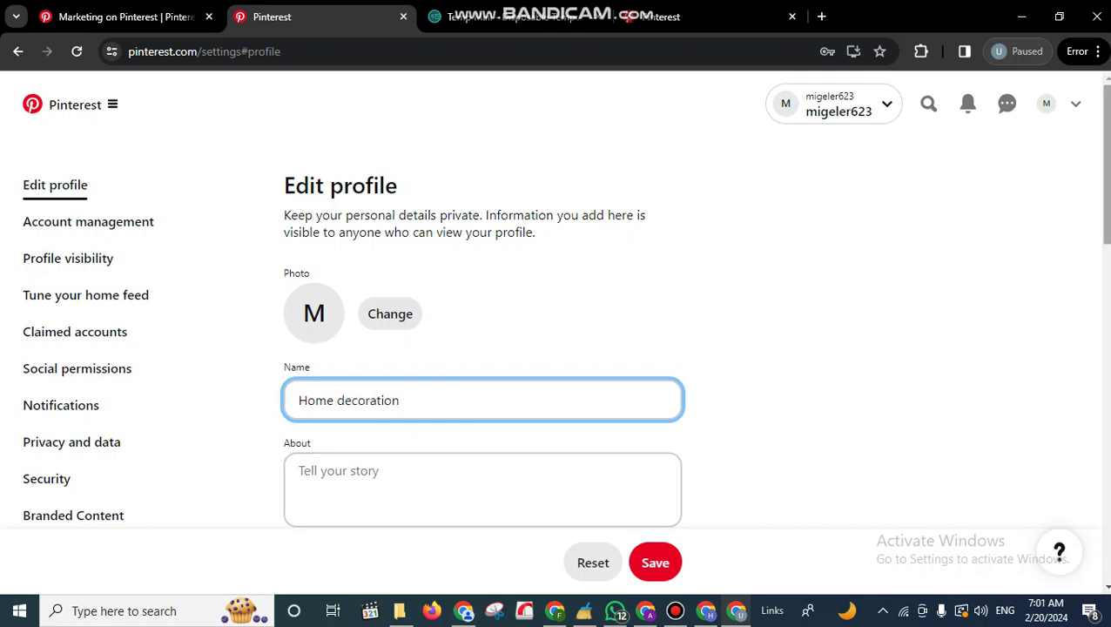
Step: Close the temporary e-mail page and return to the profile settings
scroll(482, 348, "down", 2)
left_click(533, 12)
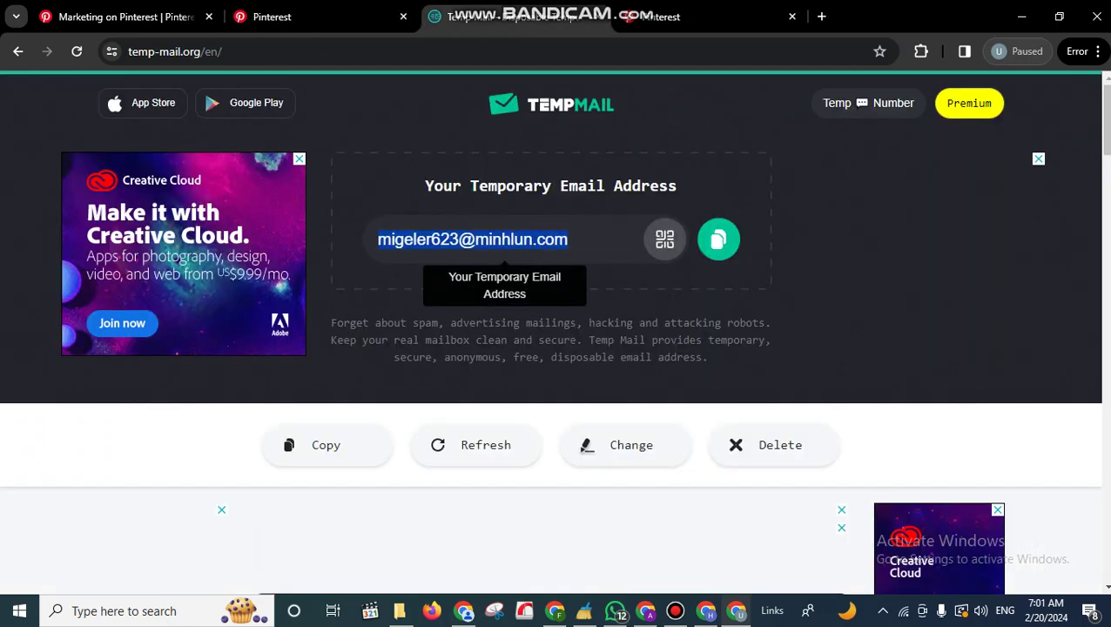
key("ctrl+w")
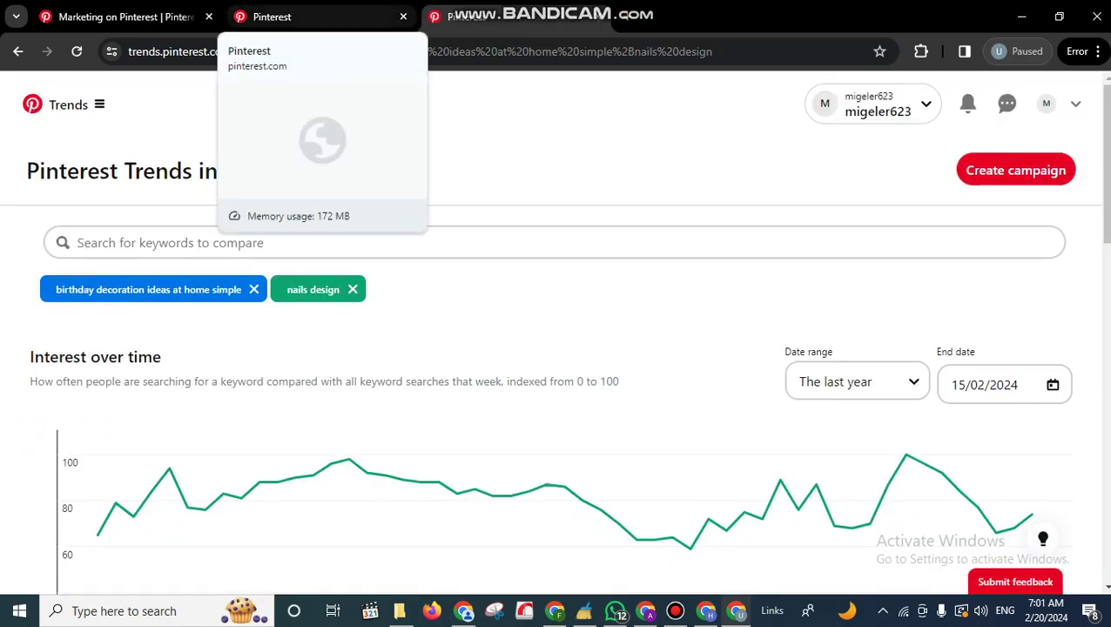
left_click(272, 17)
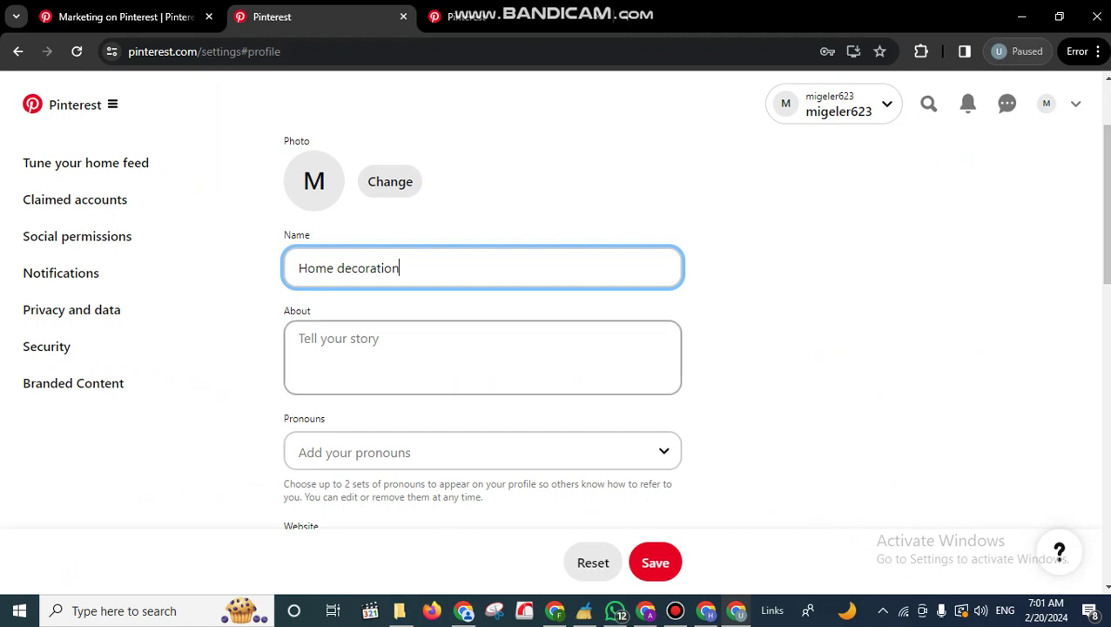
left_click(488, 17)
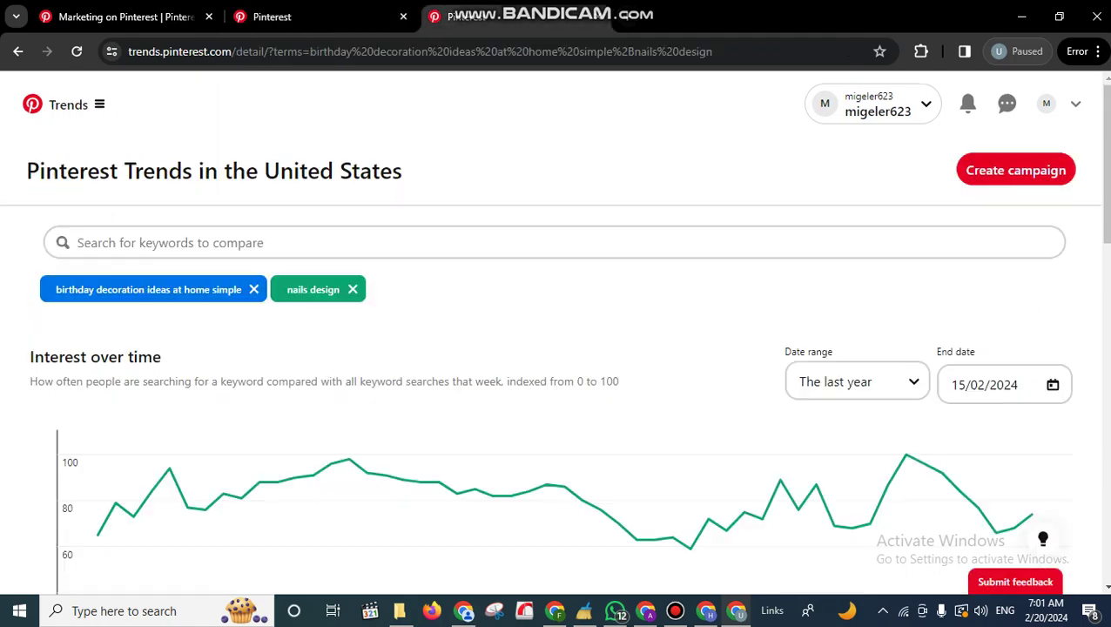
left_click(488, 51)
type("hme")
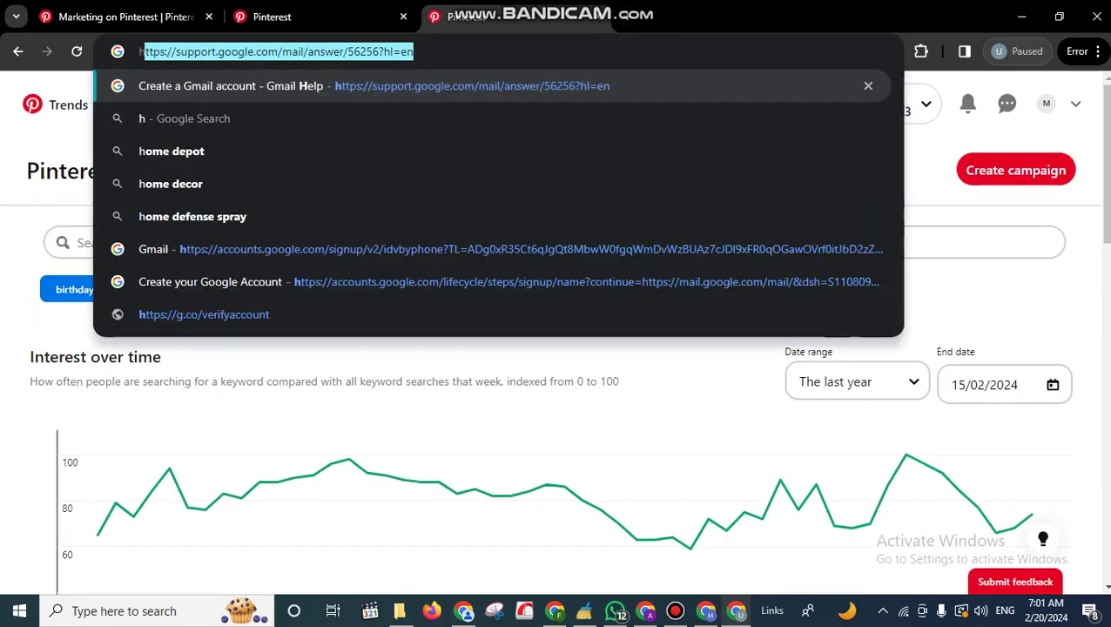
key("BackSpace")
key("BackSpace")
key("BackSpace")
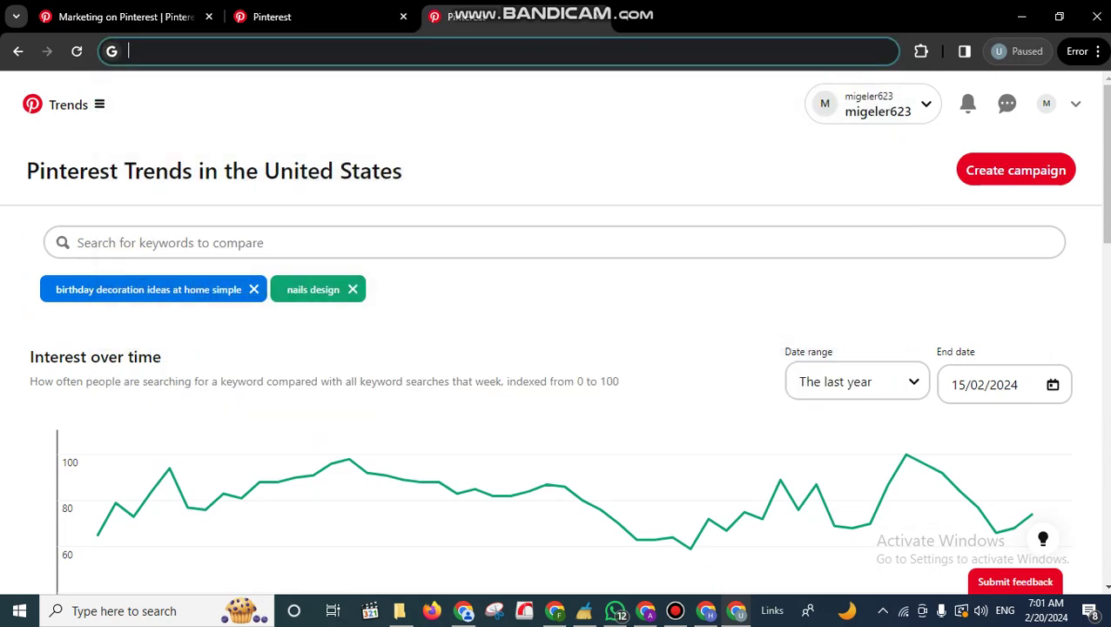
Step: Close the Pinterest Trends page and go back to the profile settings
left_click(597, 16)
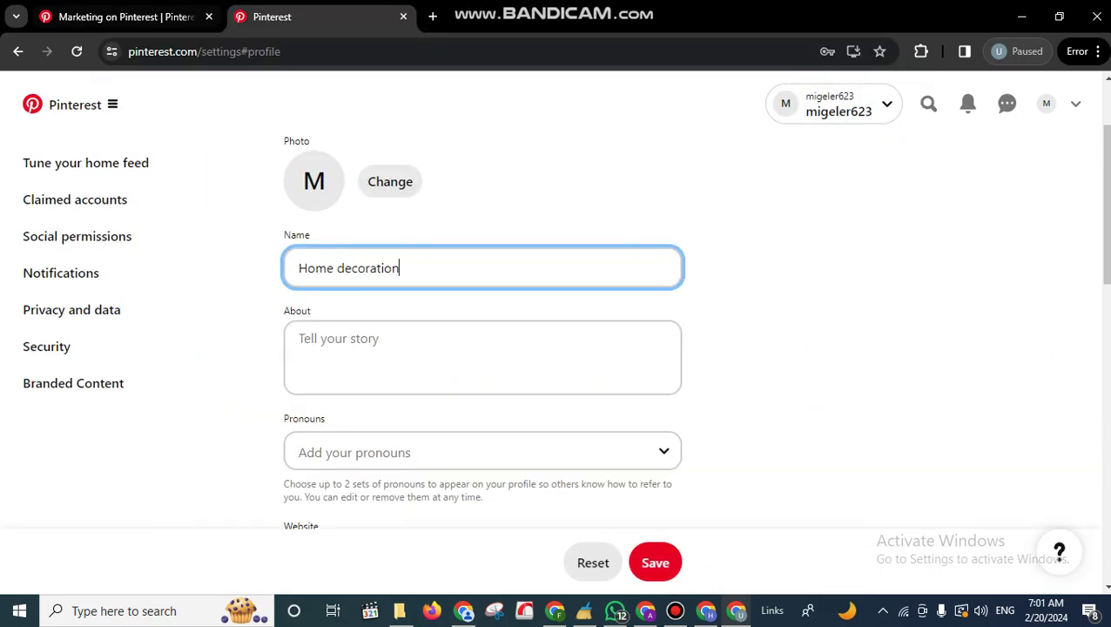
left_click(131, 16)
key("ctrl+Tab")
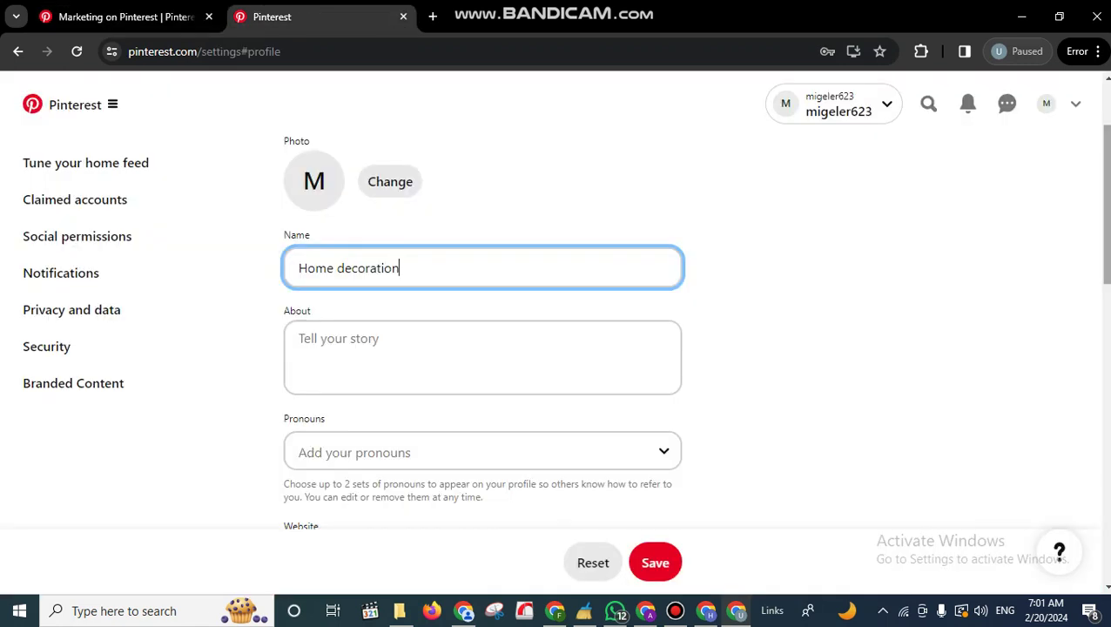
Step: Replace the username with "Home decore512" and try to save the profile
scroll(565, 331, "down", 3)
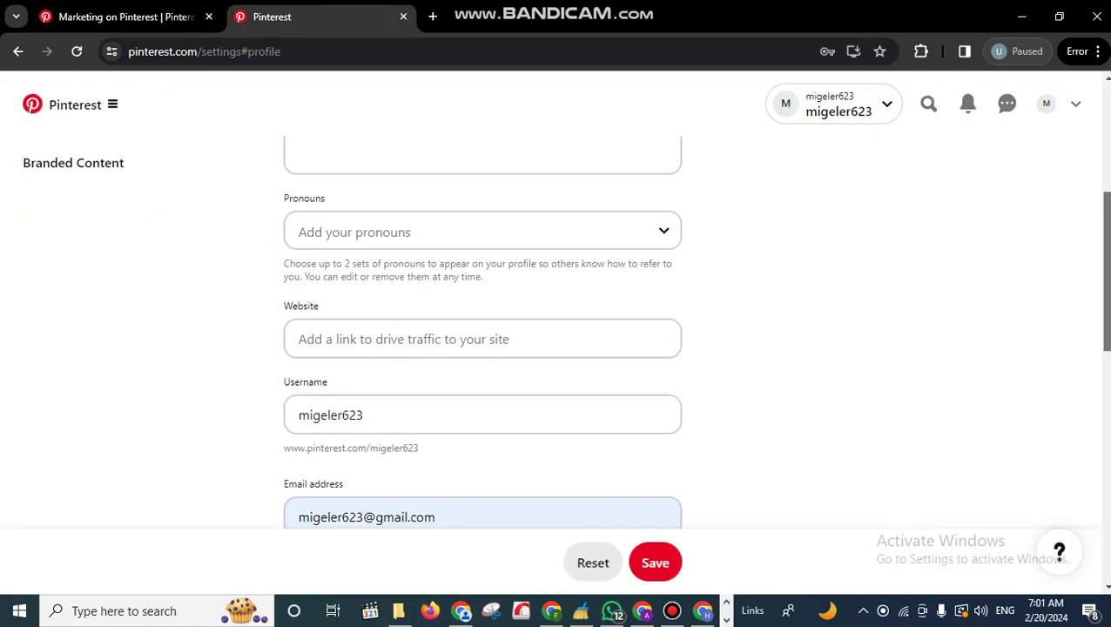
scroll(565, 331, "down", 2)
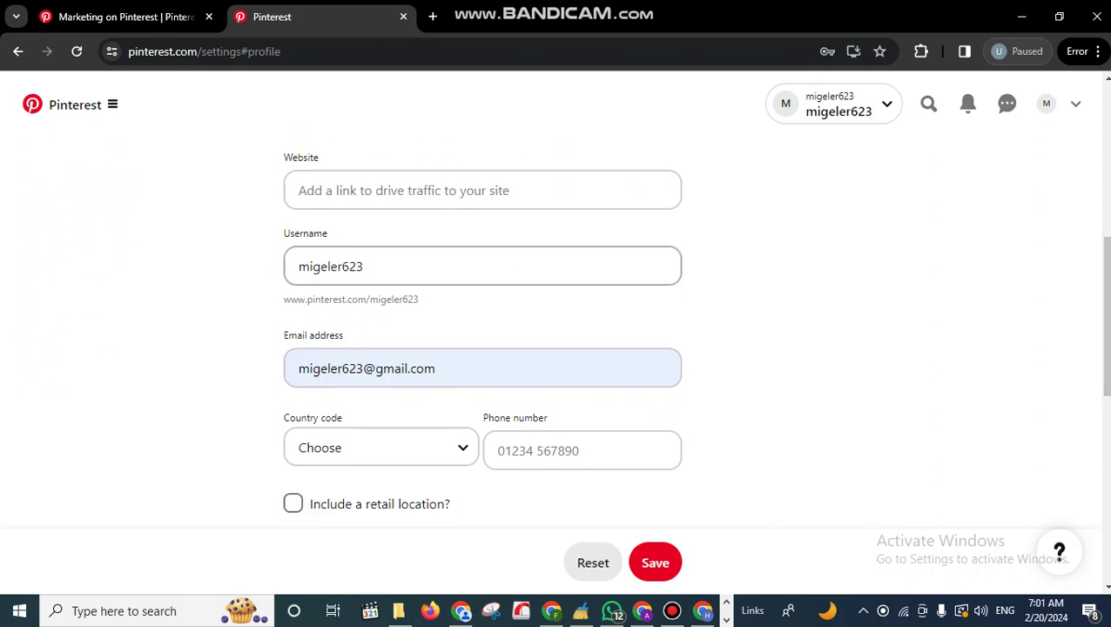
double_click(364, 266)
type("Home decore51")
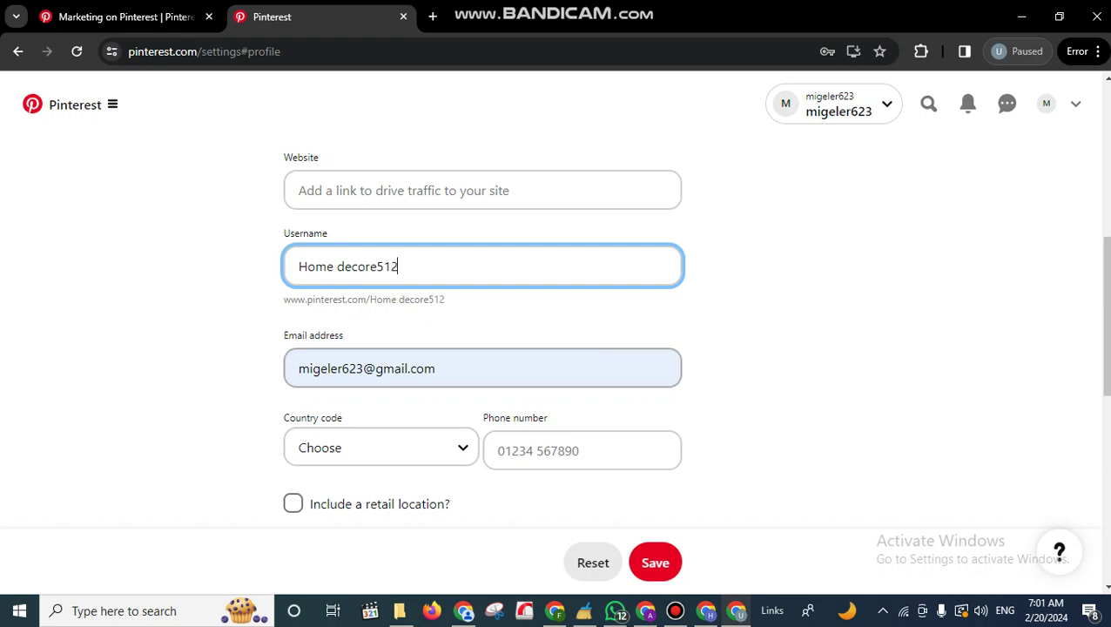
scroll(482, 331, "down", 2)
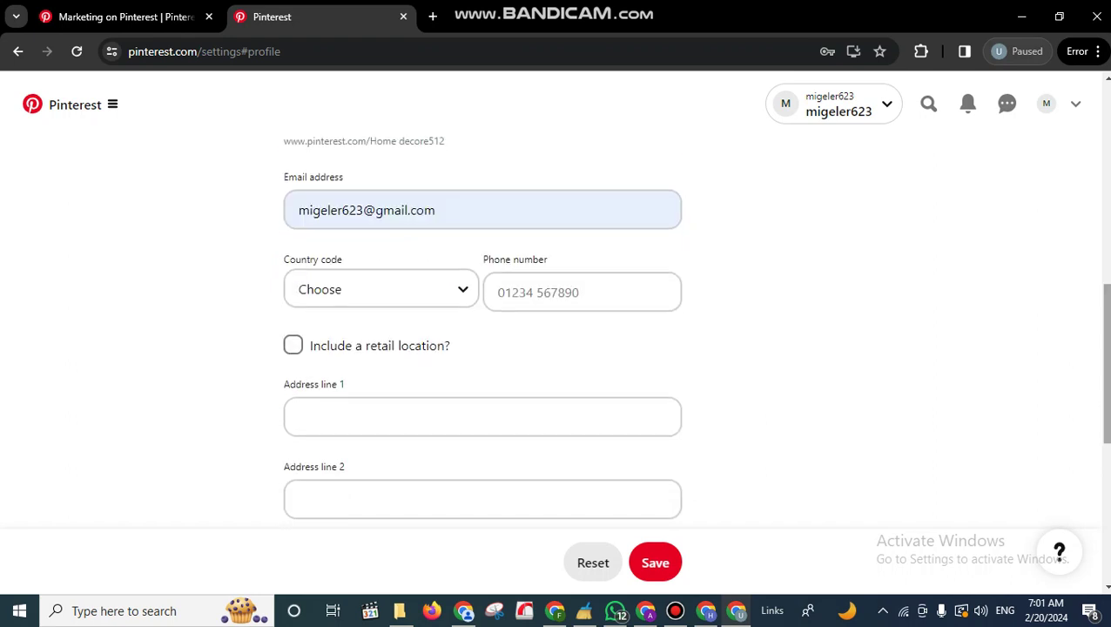
scroll(483, 331, "down", 3)
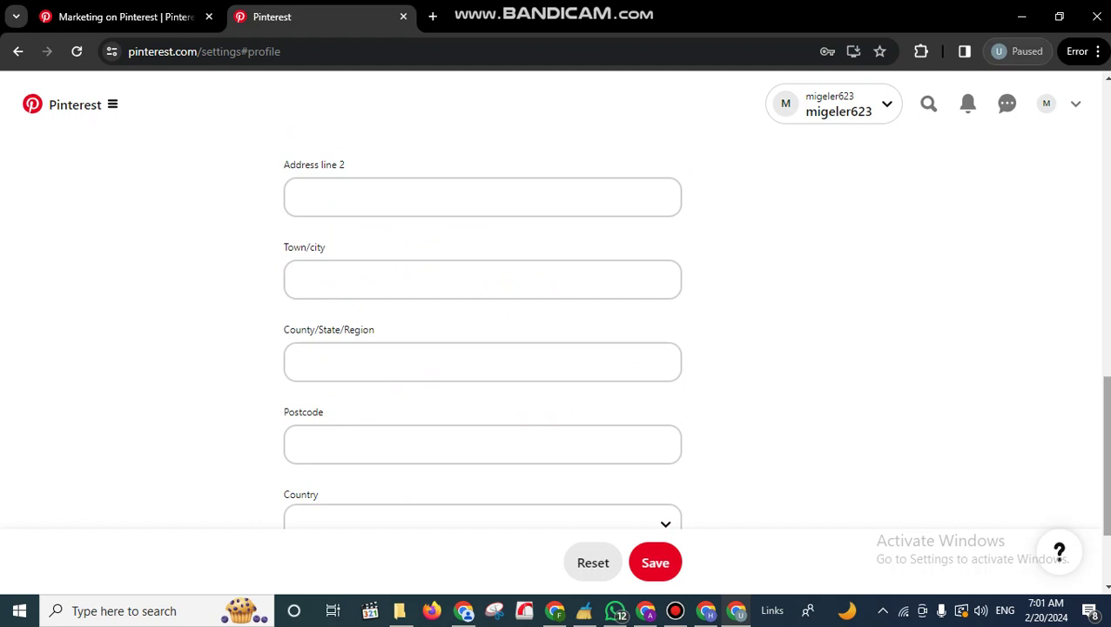
scroll(482, 348, "down", 2)
left_click(655, 562)
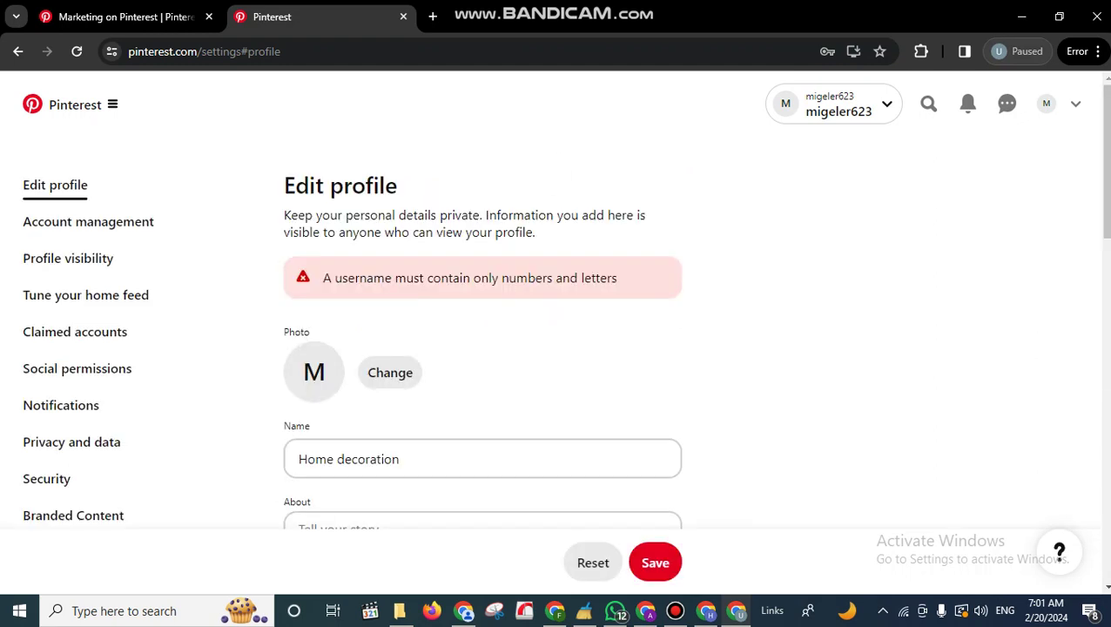
Step: Remove the space from the username so it reads "Homedecore512" and save the profile
scroll(482, 348, "down", 5)
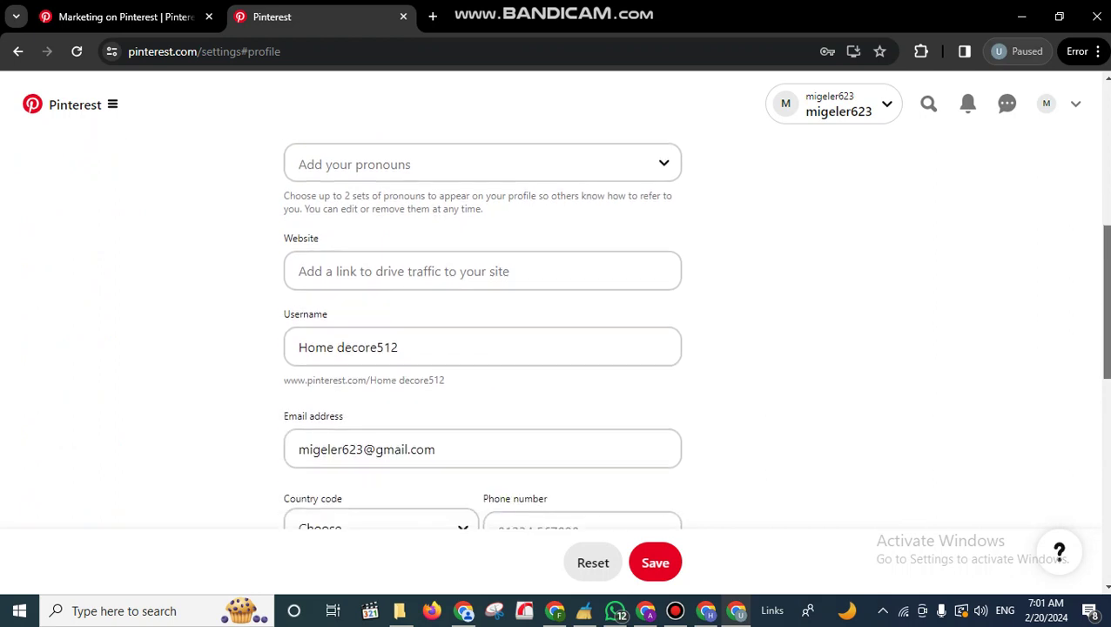
left_click(336, 346)
key("BackSpace")
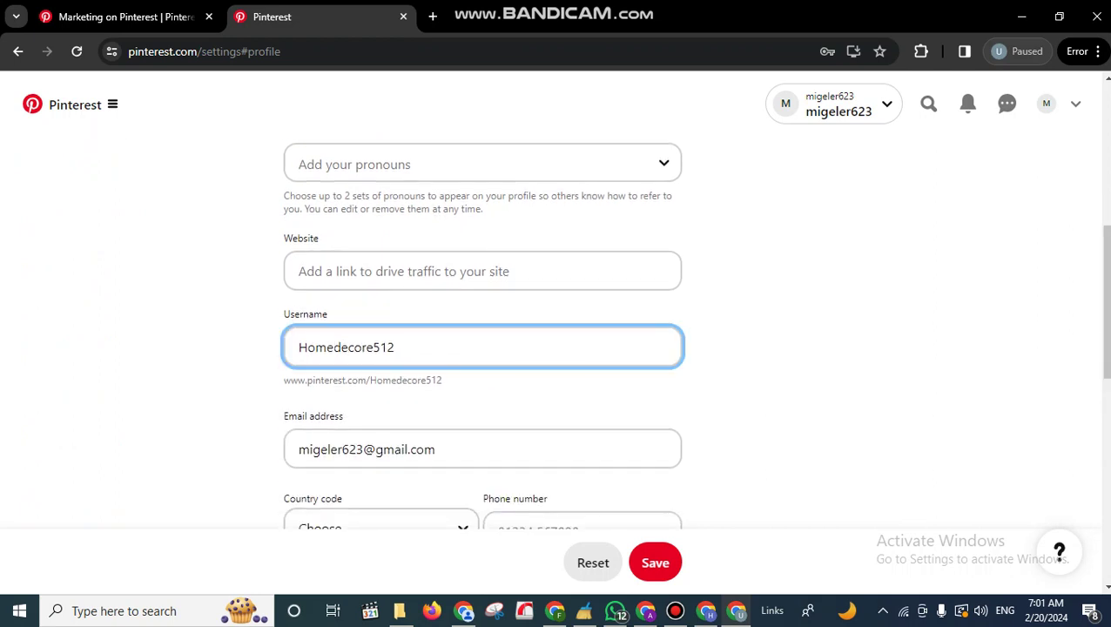
left_click(655, 563)
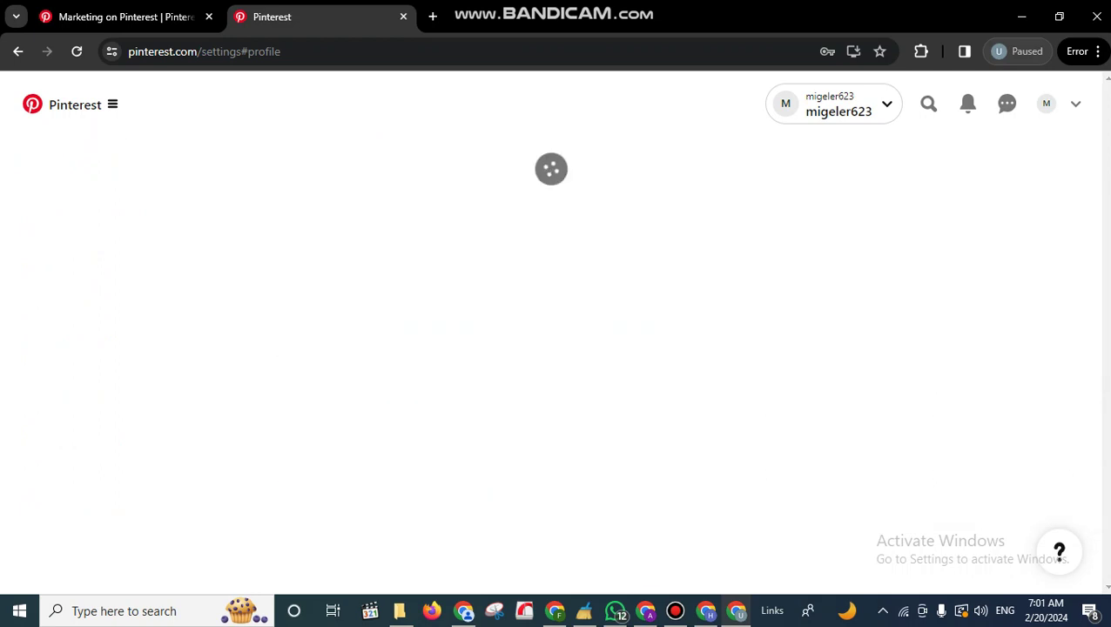
Step: Start changing the profile photo and open the file chooser for a new picture
scroll(483, 331, "down", 6)
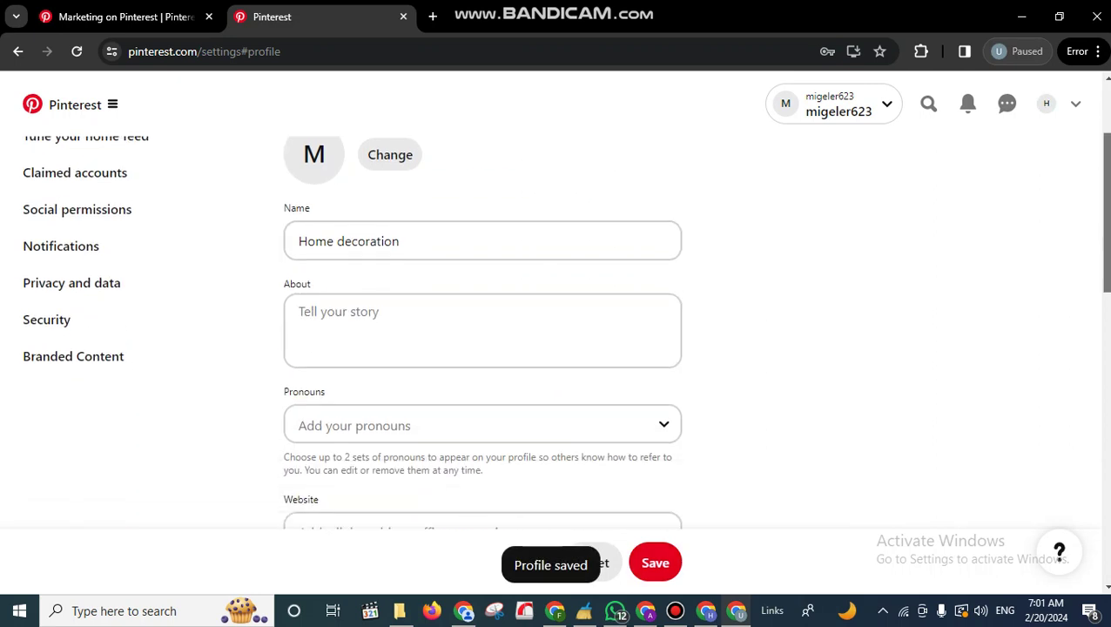
scroll(483, 331, "down", 7)
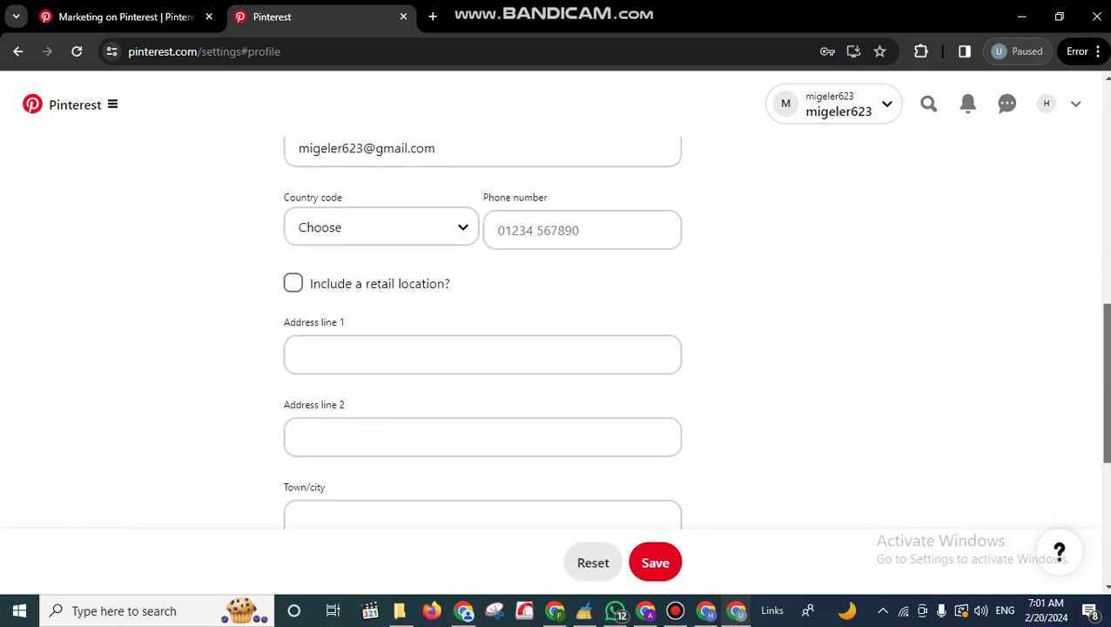
scroll(482, 331, "up", 13)
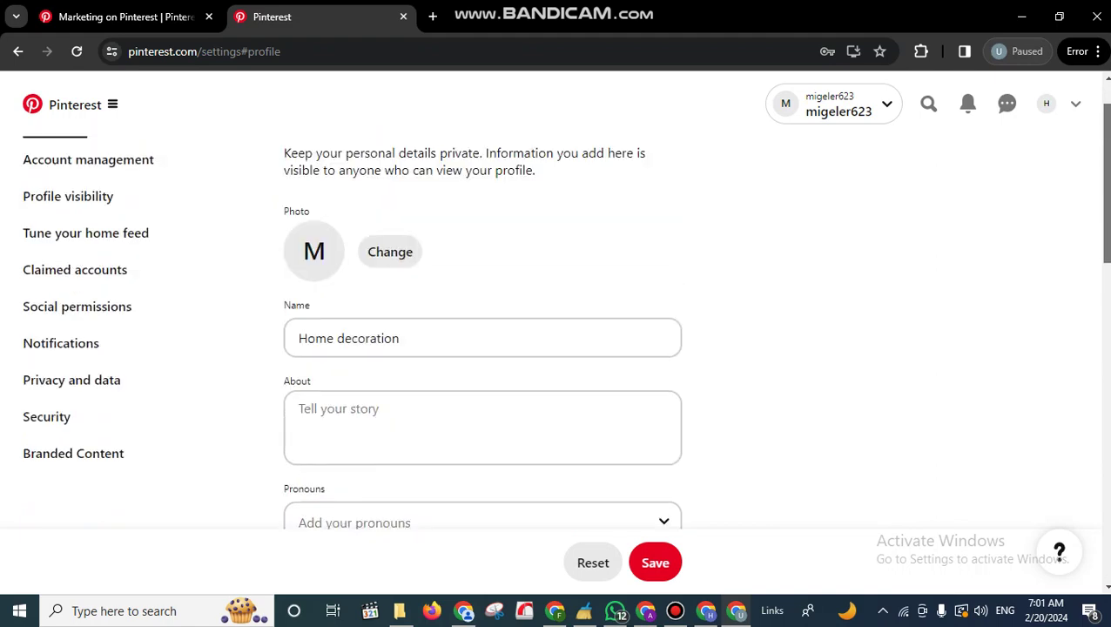
left_click(390, 313)
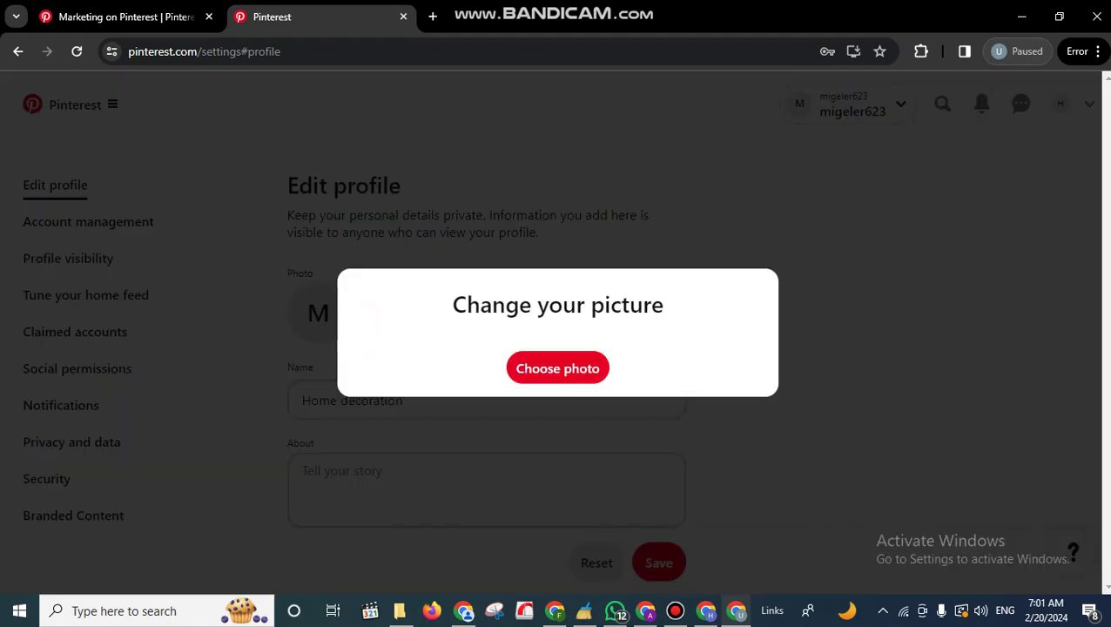
left_click(557, 367)
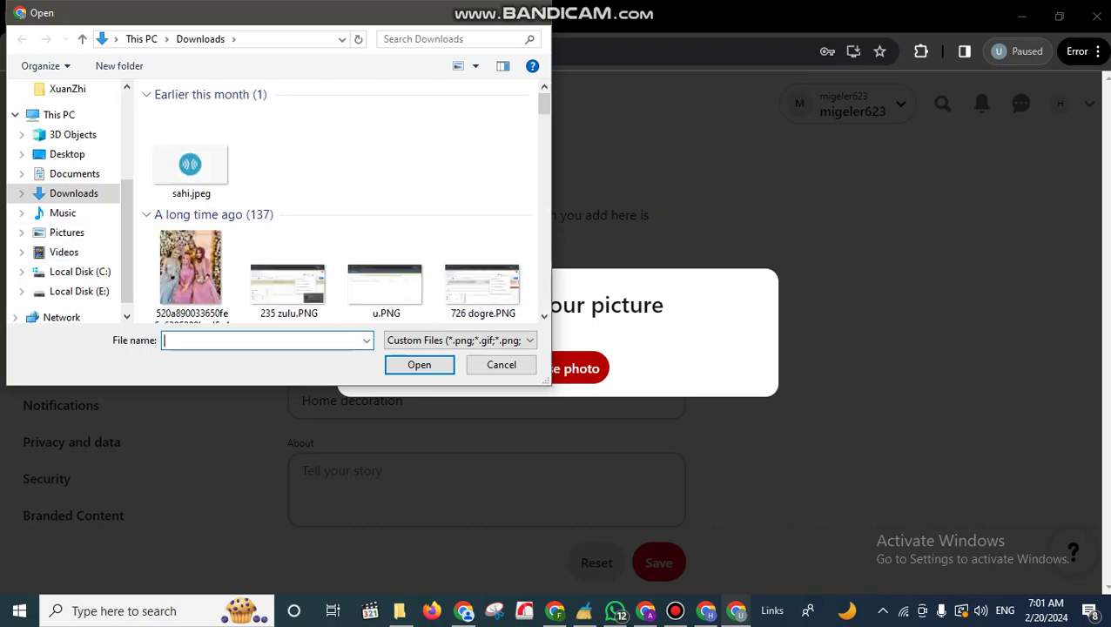
Step: Look through the Downloads and Documents folders for a suitable profile picture
scroll(374, 103, "down", 8)
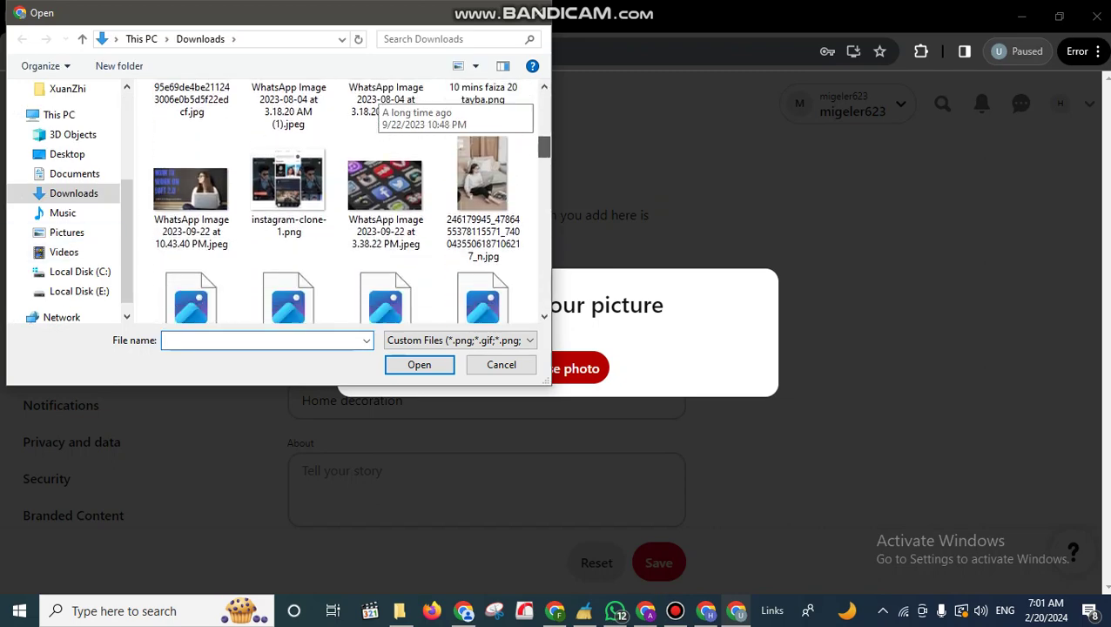
scroll(374, 103, "up", 1)
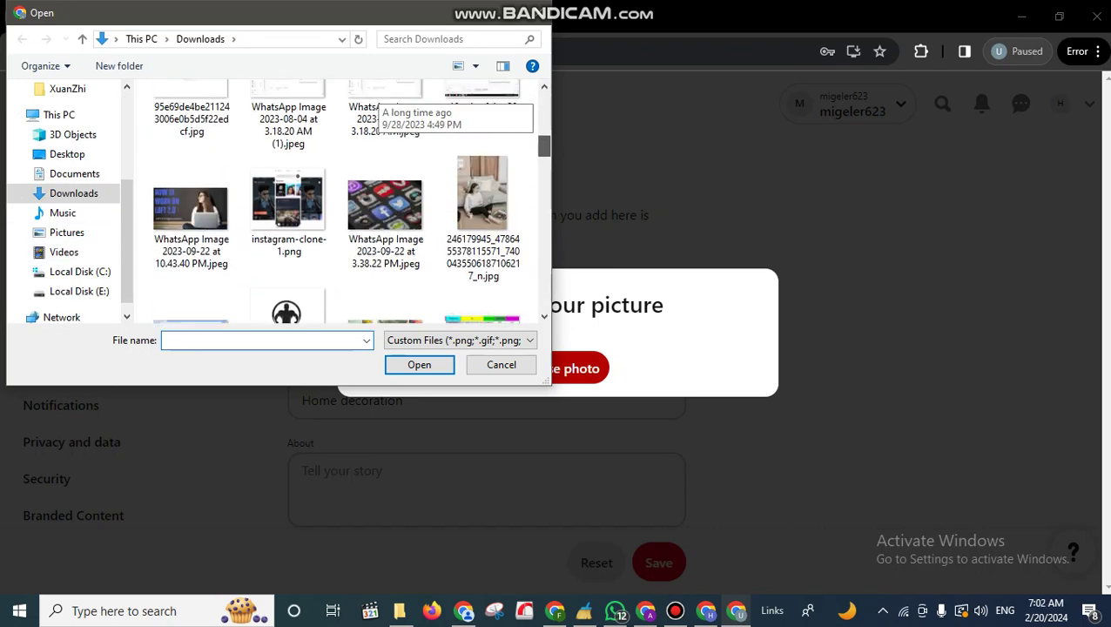
scroll(374, 103, "down", 10)
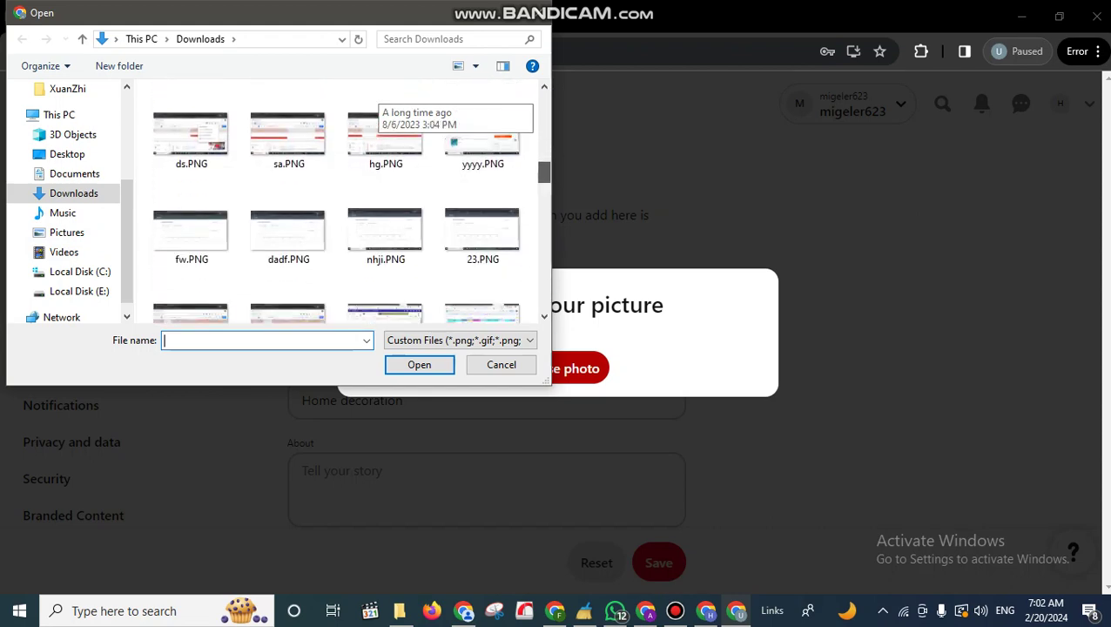
scroll(375, 102, "down", 10)
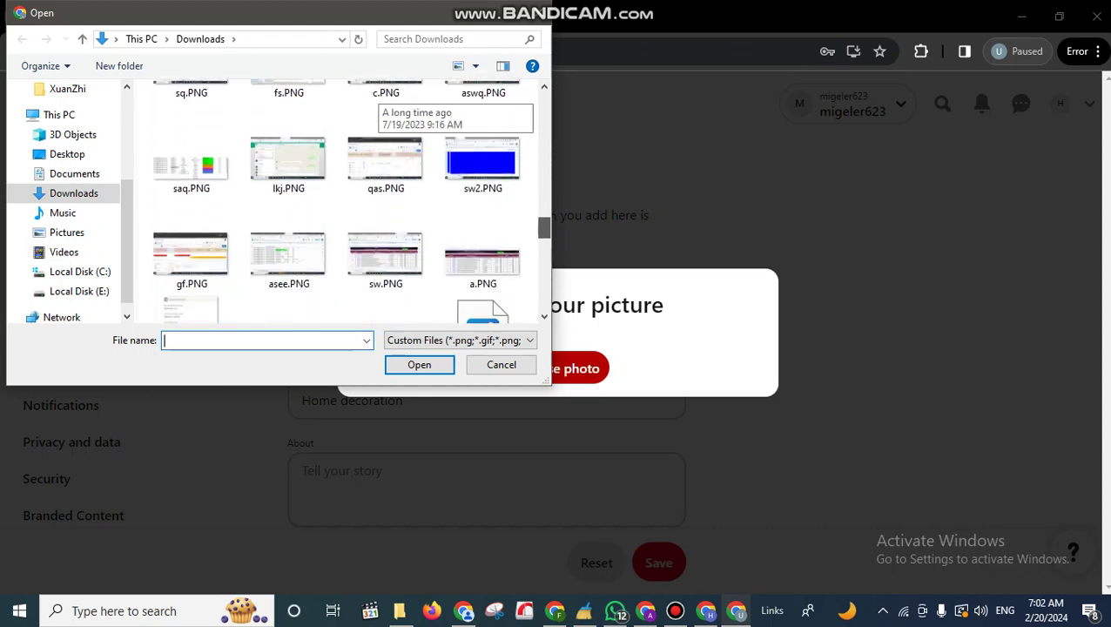
scroll(374, 103, "down", 8)
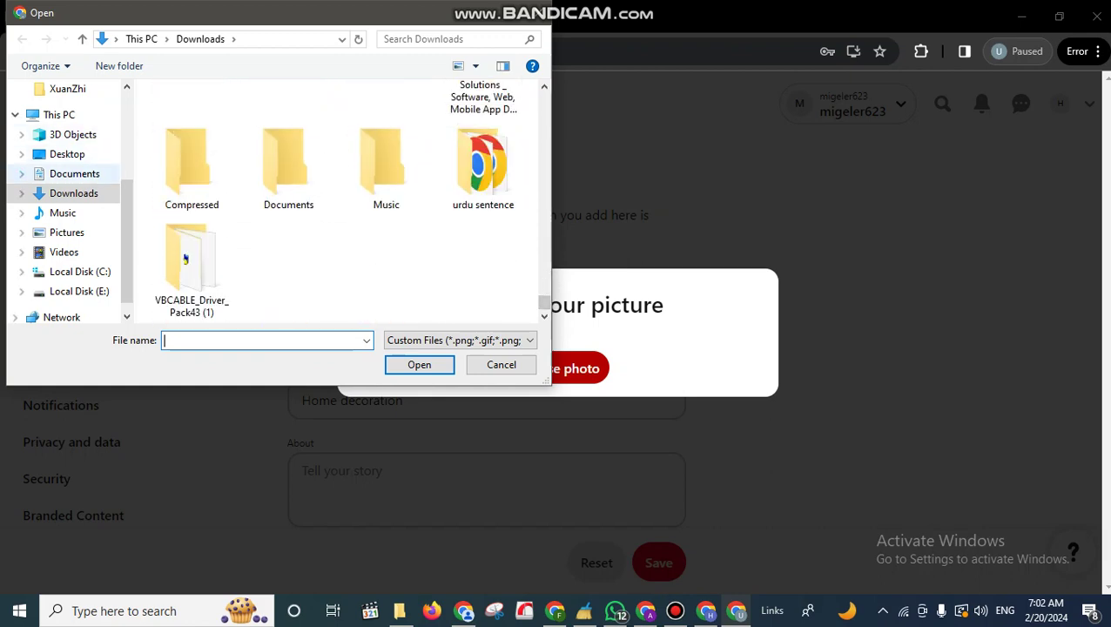
left_click(74, 173)
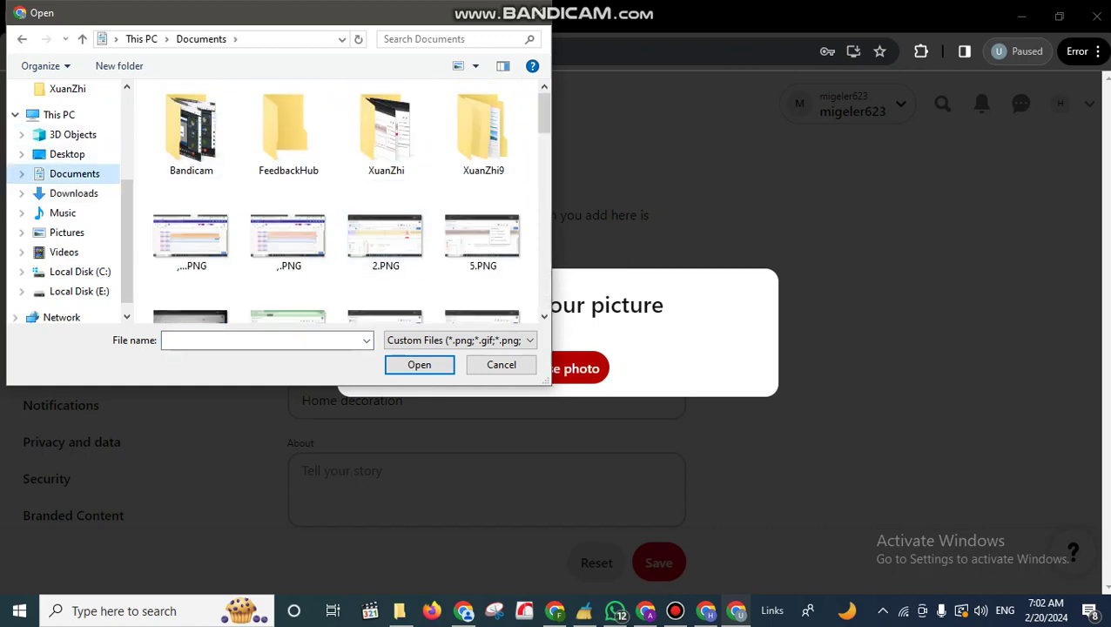
scroll(383, 113, "down", 10)
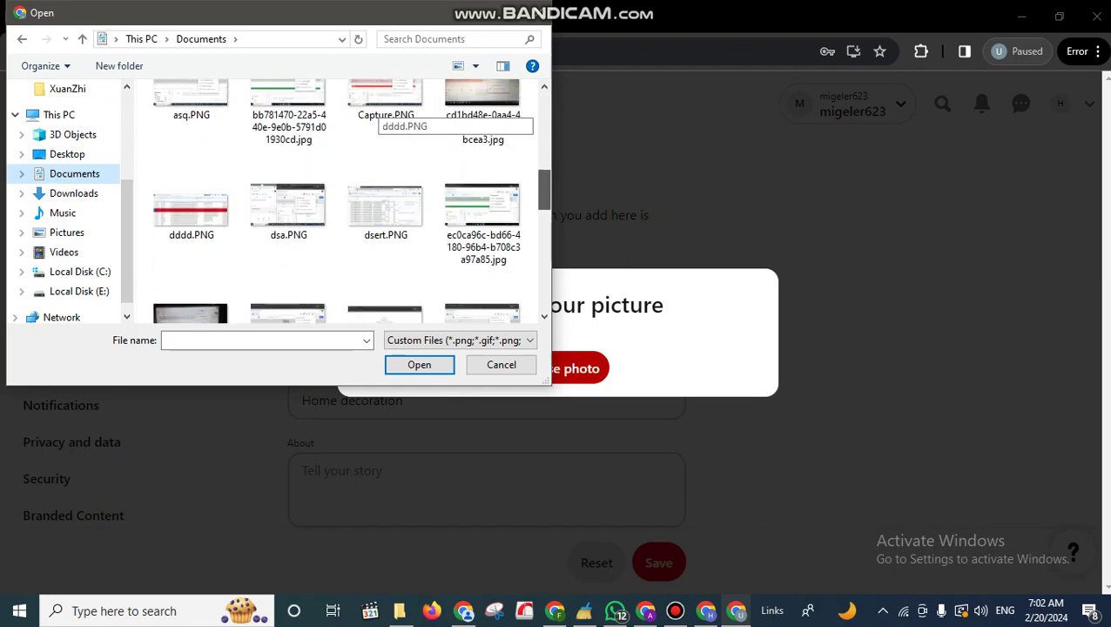
scroll(383, 118, "up", 10)
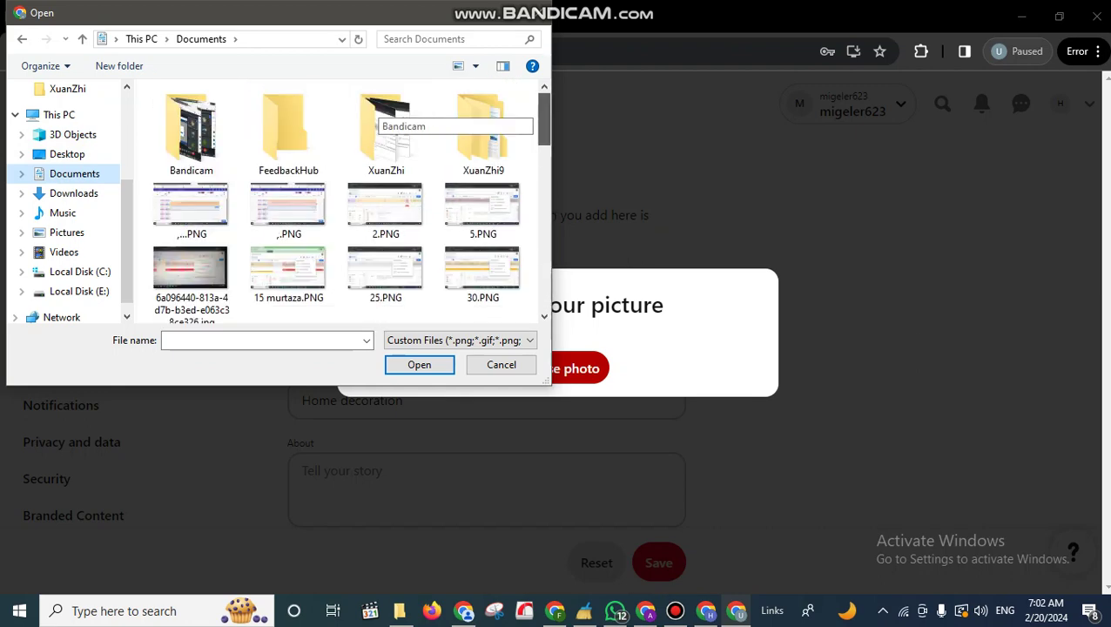
Step: Upload the image nails q.jpg from the Desktop folder as the new profile photo
left_click(67, 154)
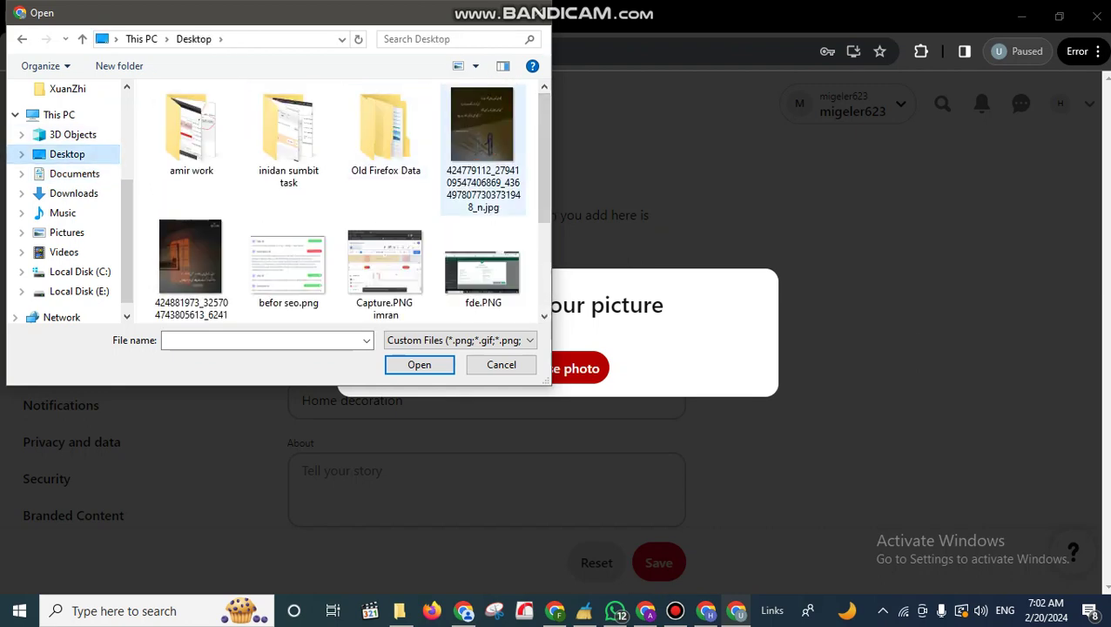
scroll(348, 200, "down", 3)
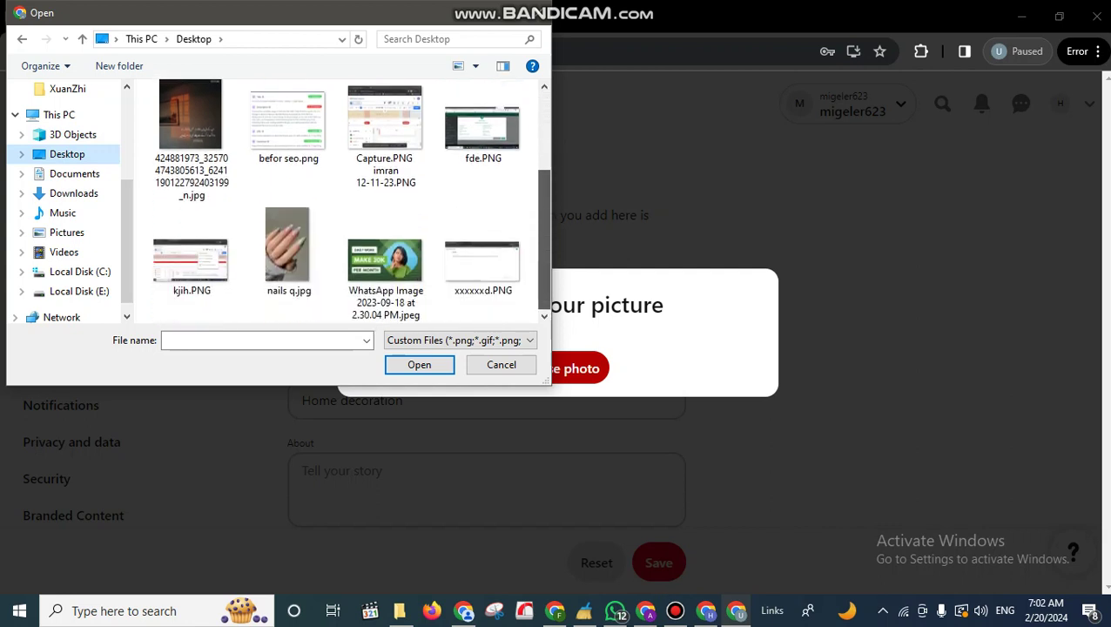
left_click(288, 248)
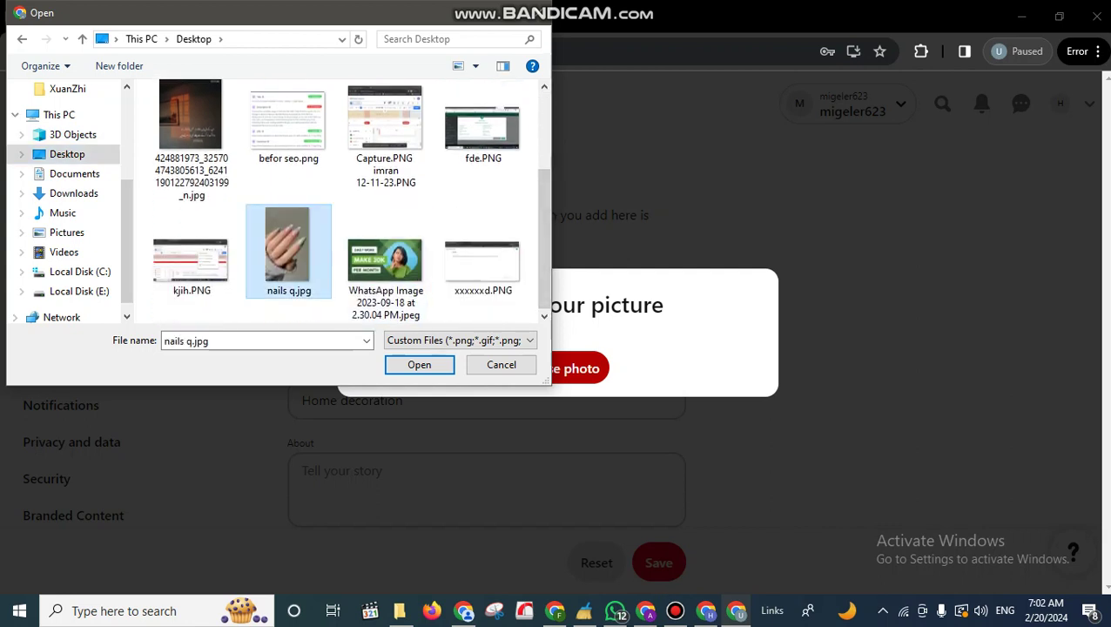
key("Return")
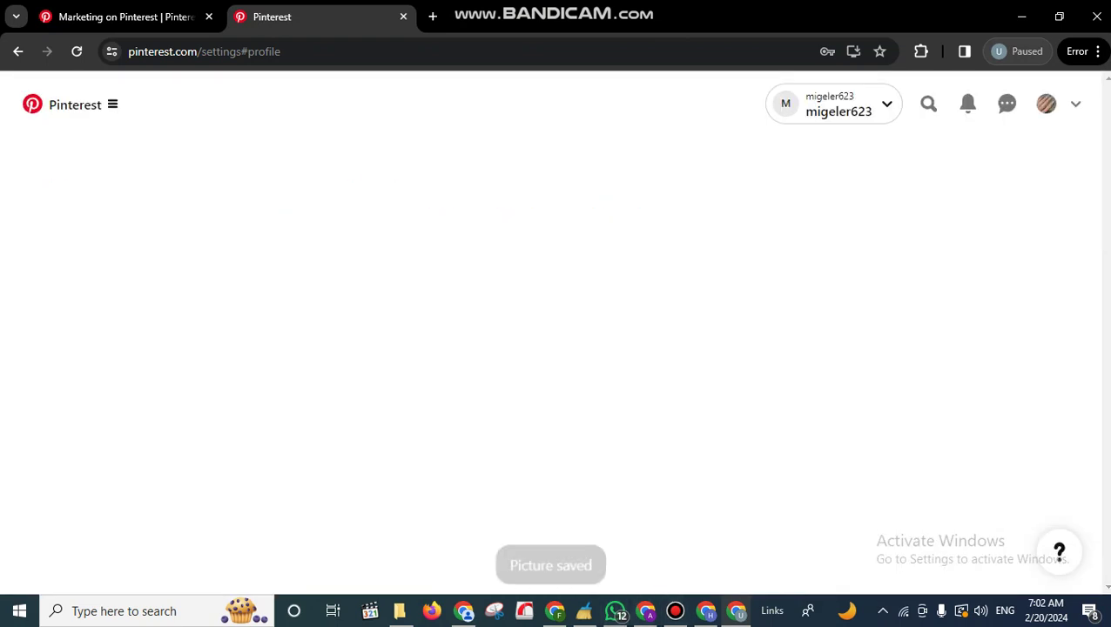
Step: Review the account's own profile page down to its saved Pins and reopen the profile editing settings
left_click(833, 104)
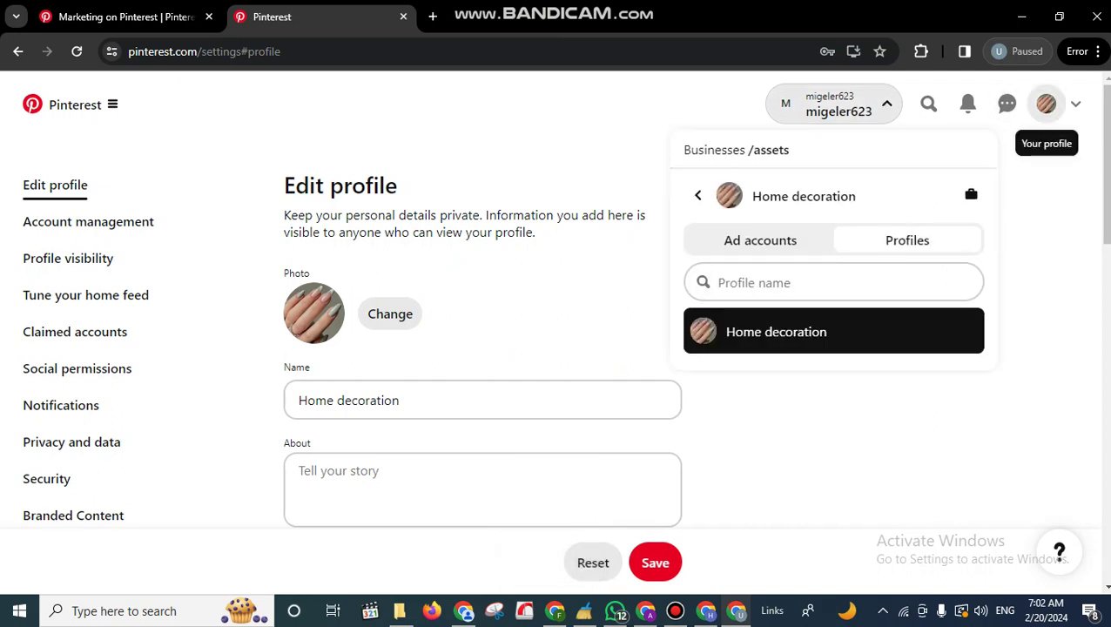
left_click(1047, 103)
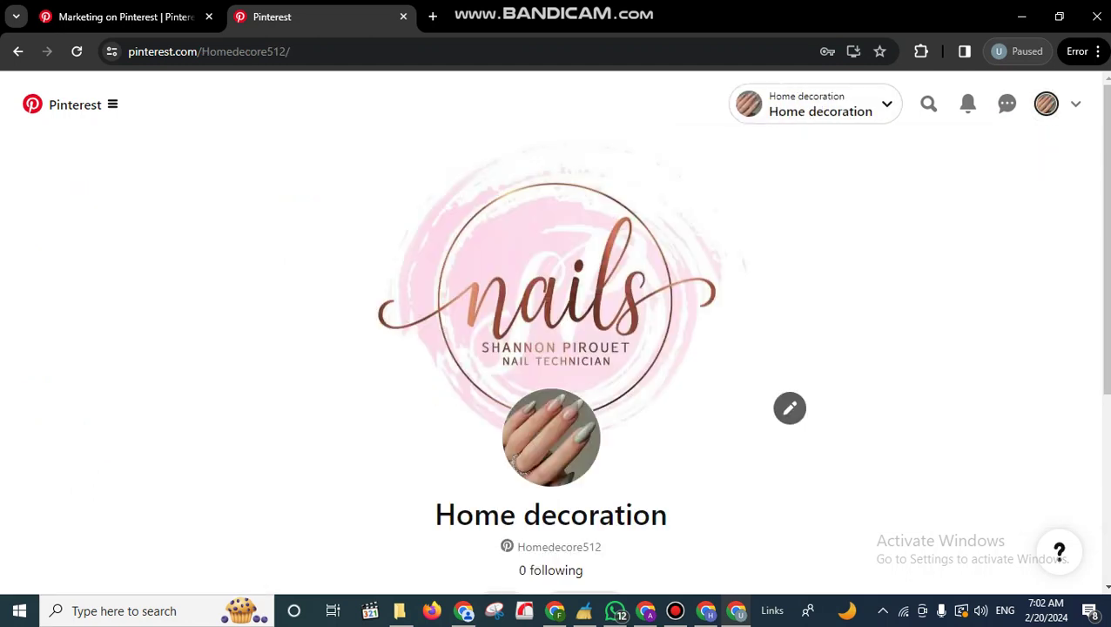
scroll(555, 349, "down", 2)
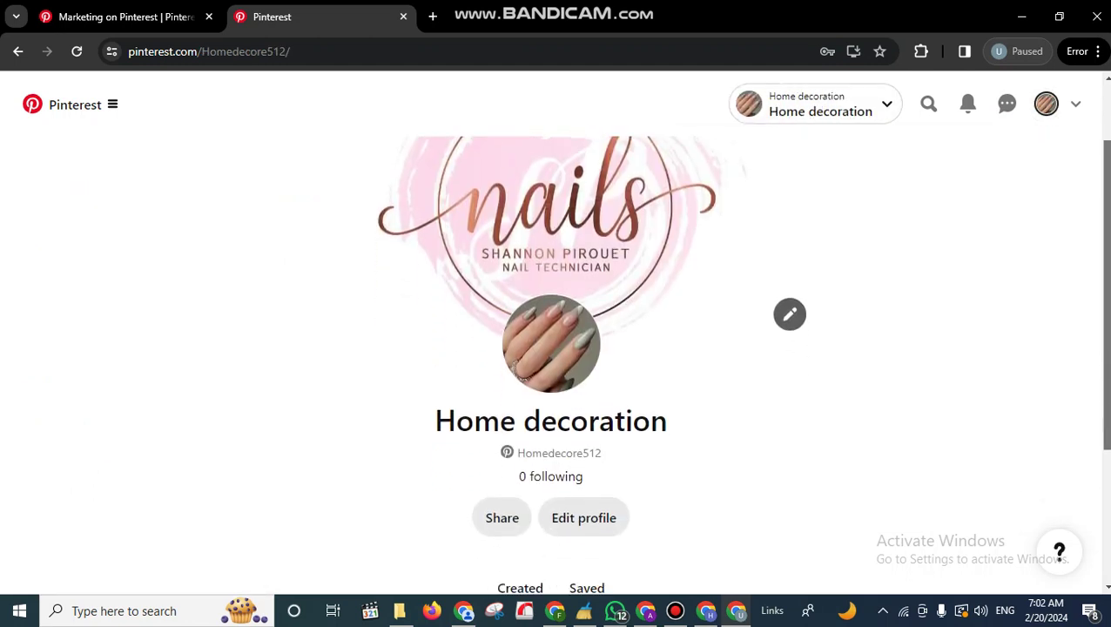
scroll(566, 366, "down", 1)
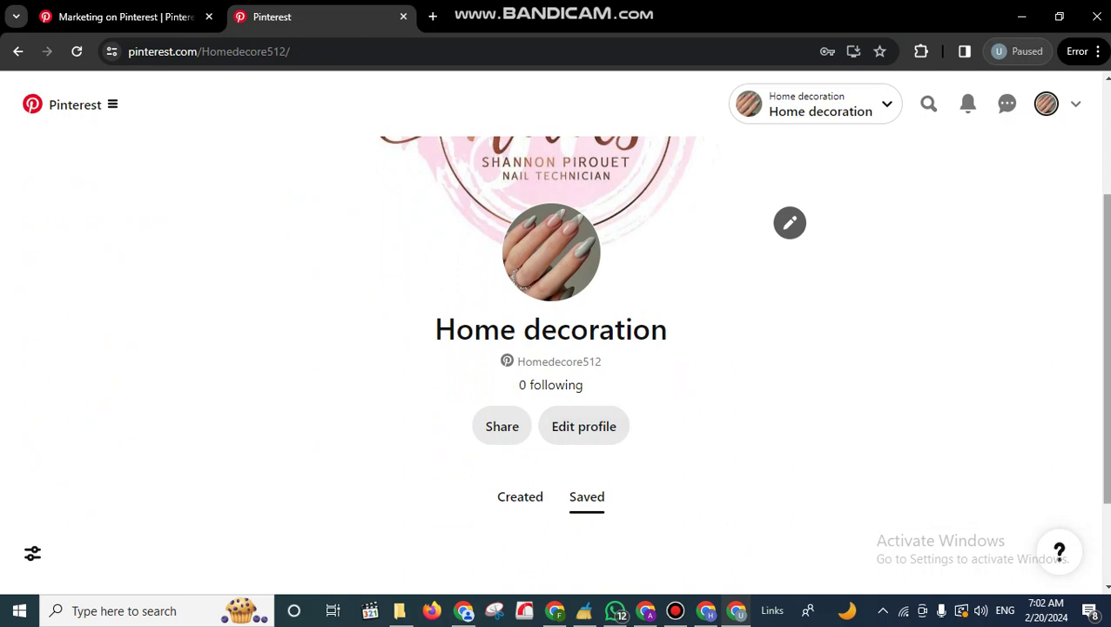
scroll(566, 348, "down", 2)
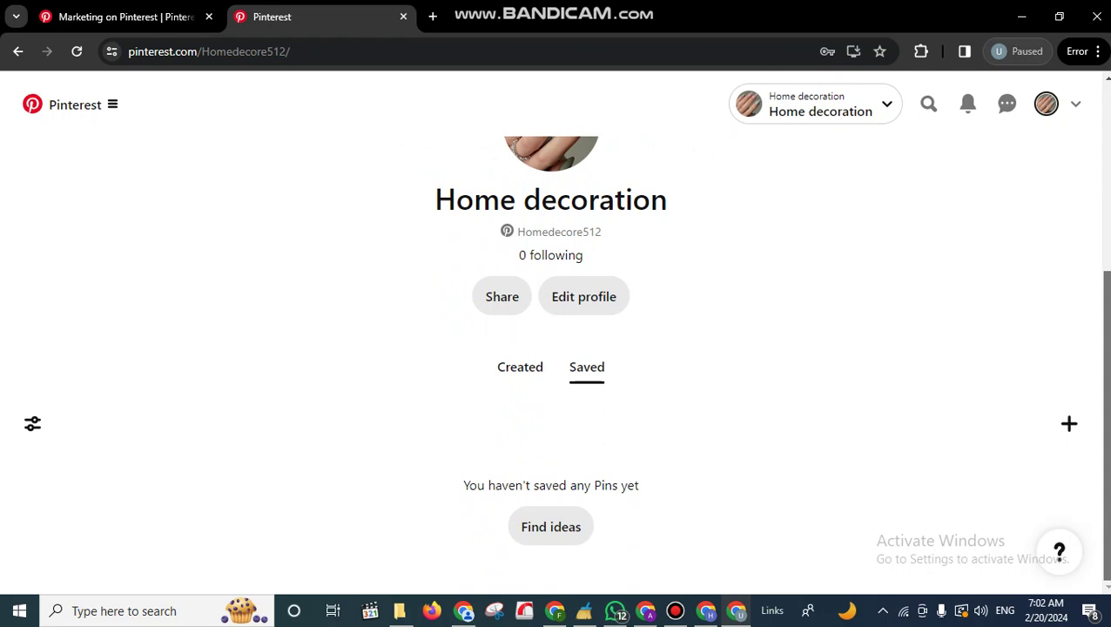
left_click(583, 296)
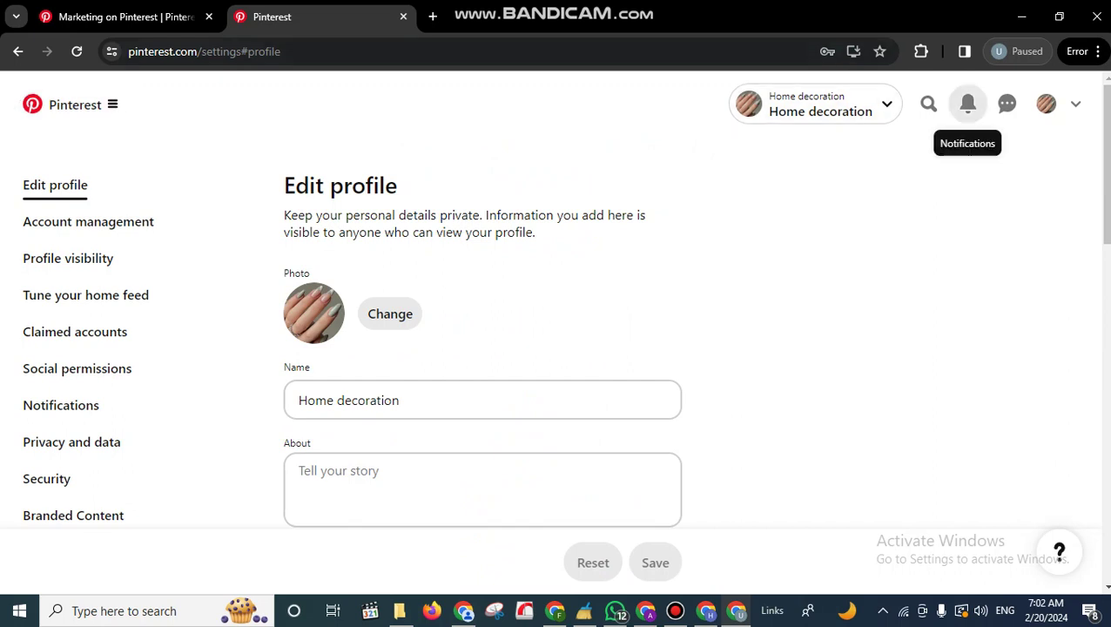
Step: Go back to the profile page and create a new board named "Home decoration" that is not secret
left_click(1046, 104)
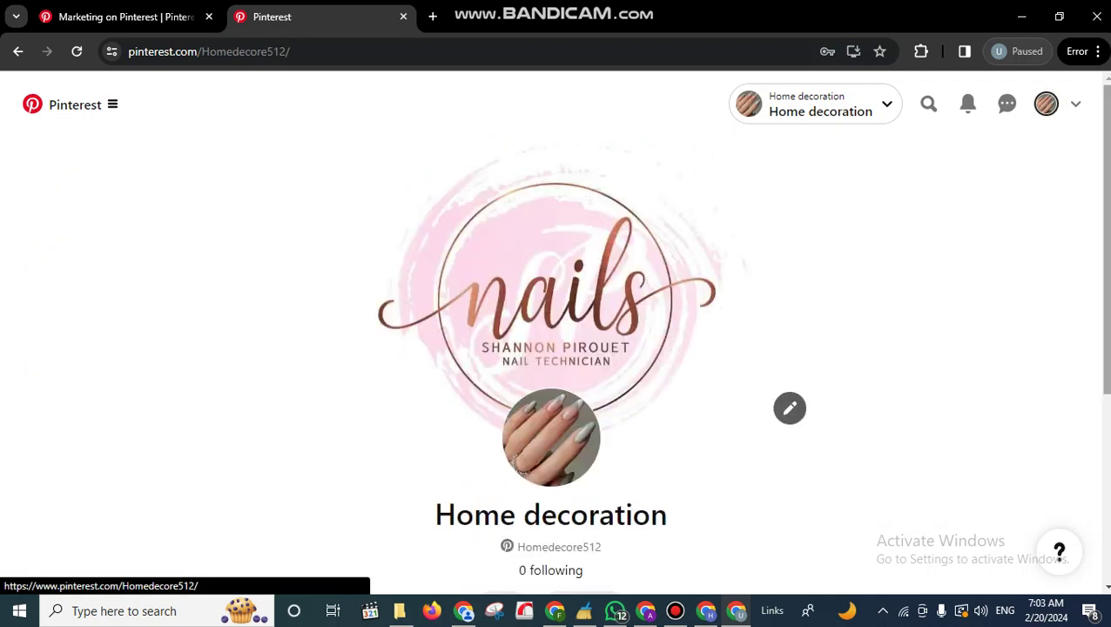
scroll(556, 348, "down", 3)
scroll(556, 348, "down", 1)
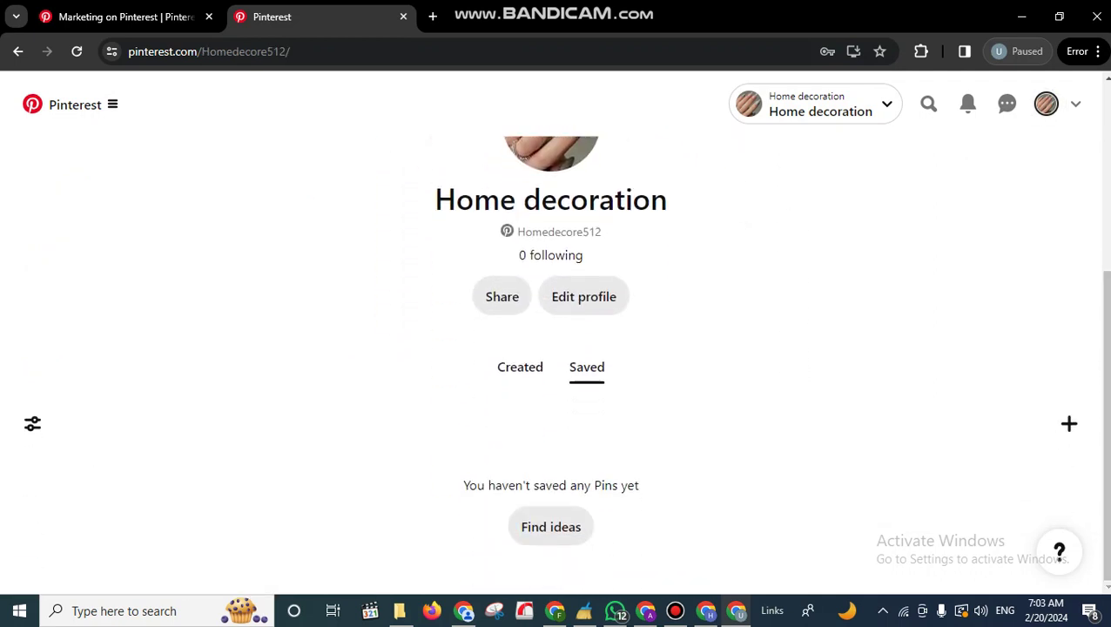
left_click(1070, 423)
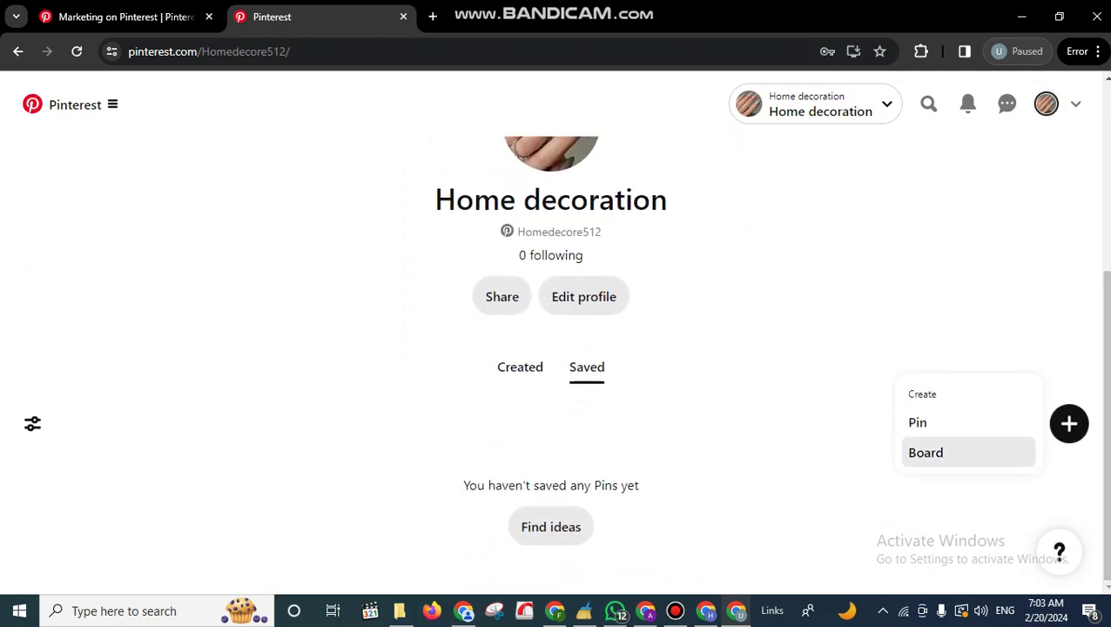
left_click(925, 451)
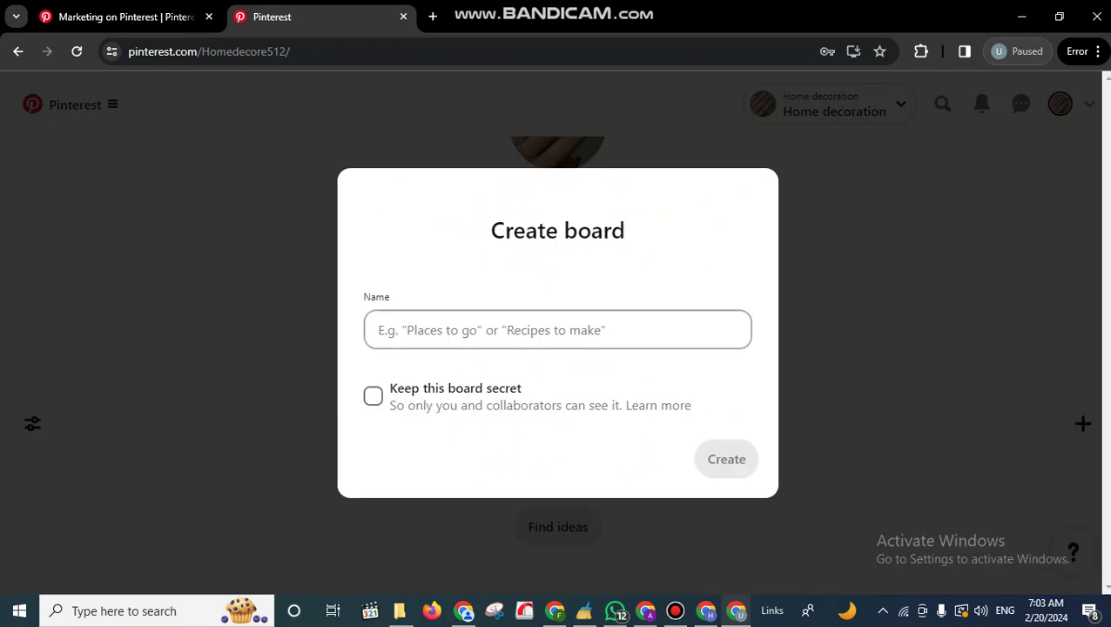
type("Home decoration")
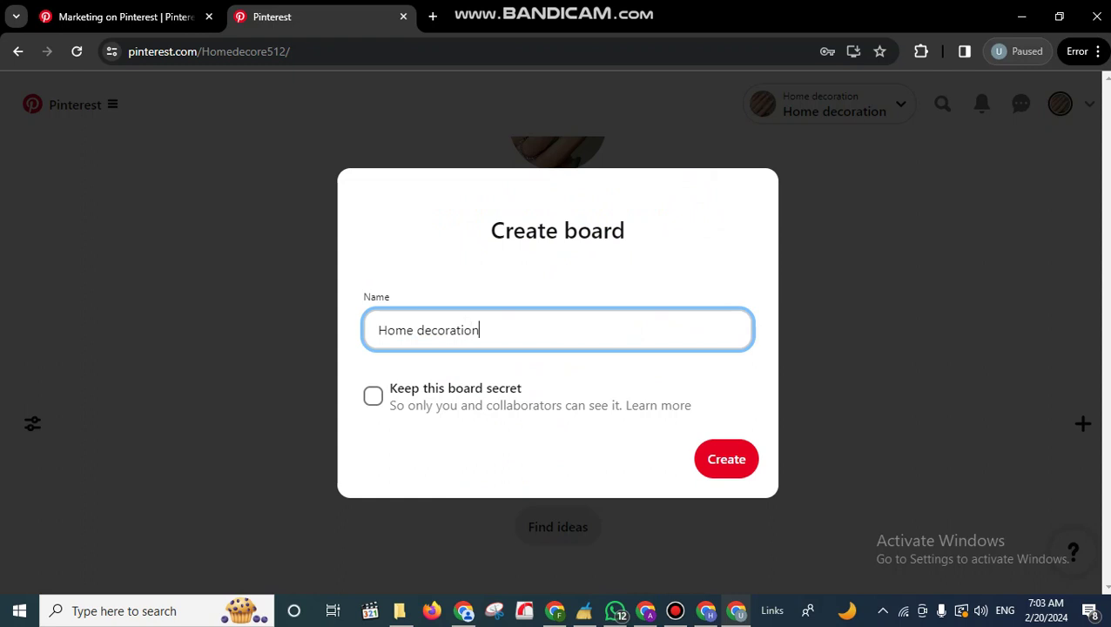
key("Return")
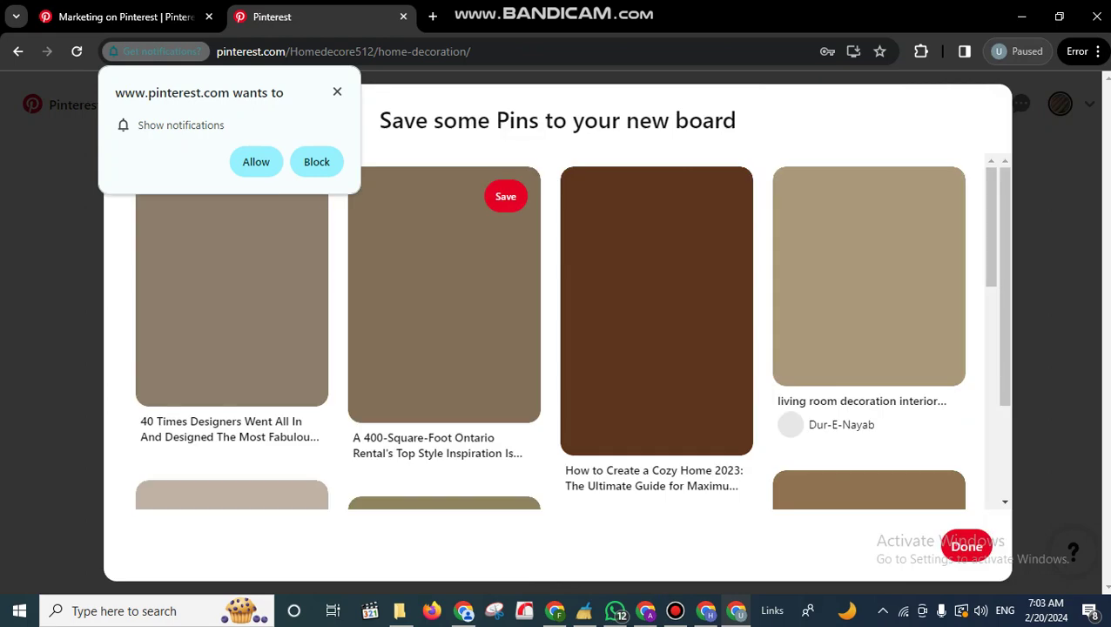
Step: Allow the site's notifications and save the first row of four suggested Pins to the new board
left_click(256, 162)
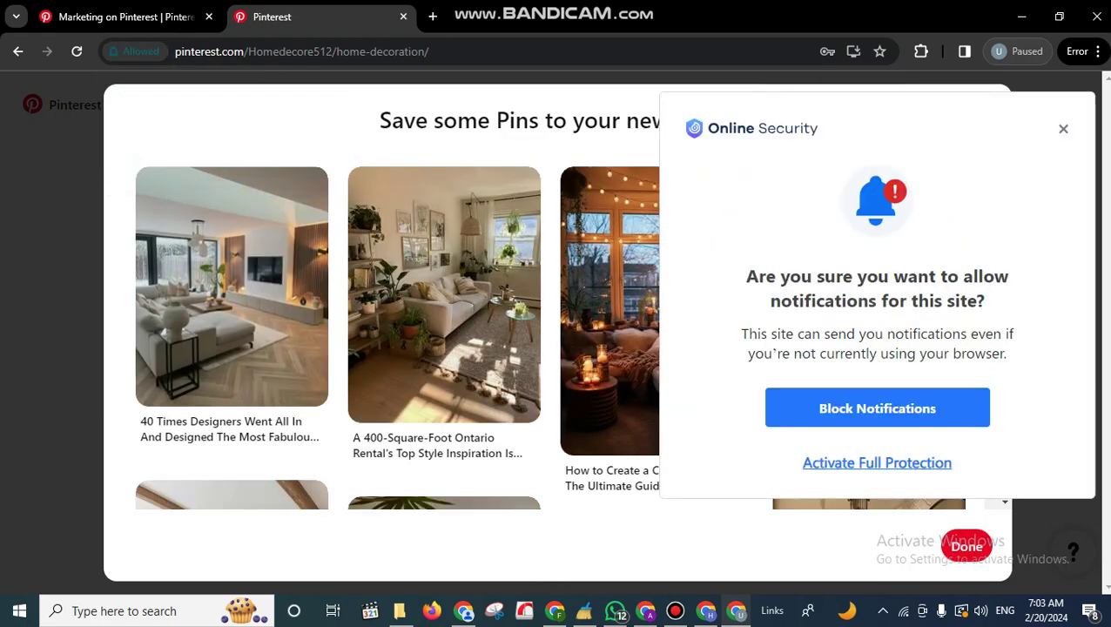
left_click(1062, 127)
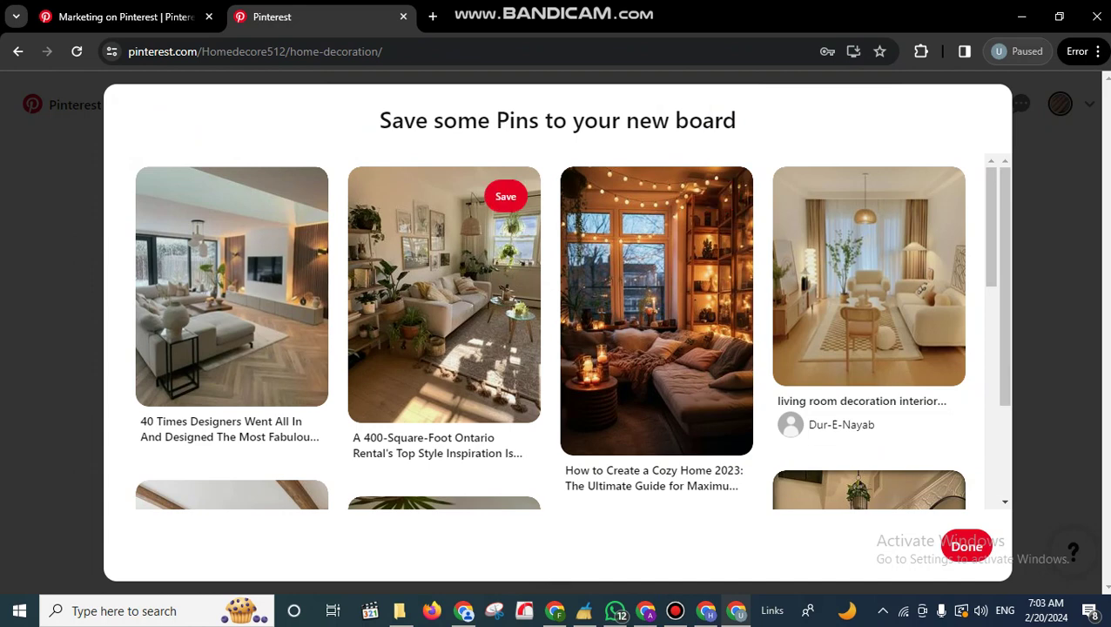
left_click(294, 196)
left_click(506, 196)
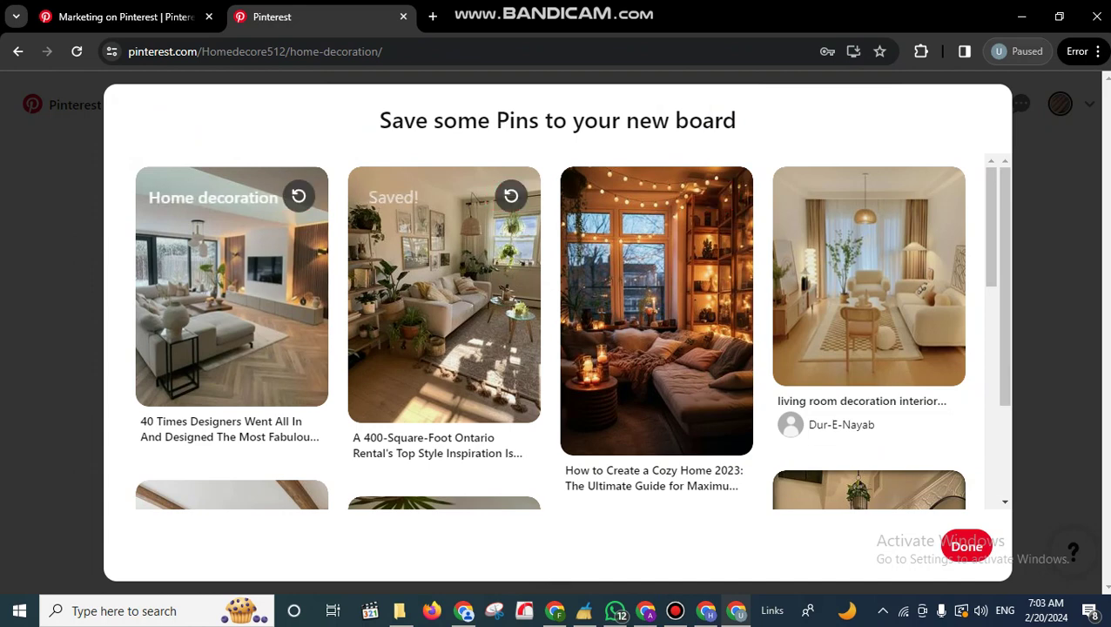
left_click(718, 196)
left_click(931, 196)
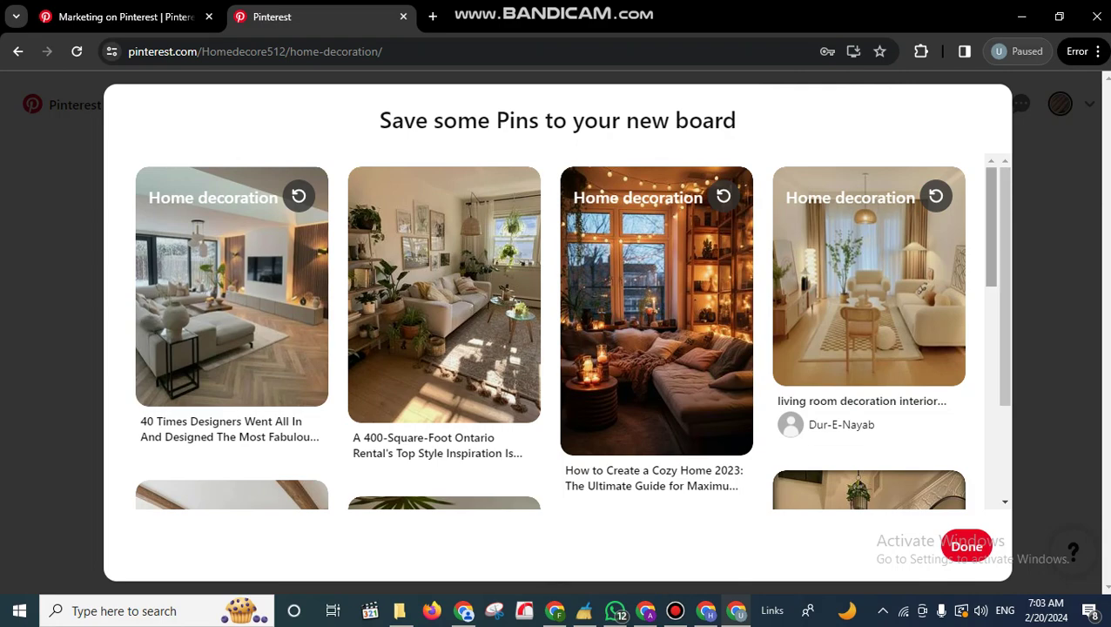
Step: Save four suggested Pins from further down to the board, including the lit bedroom and the dried-grass vase
scroll(564, 331, "down", 5)
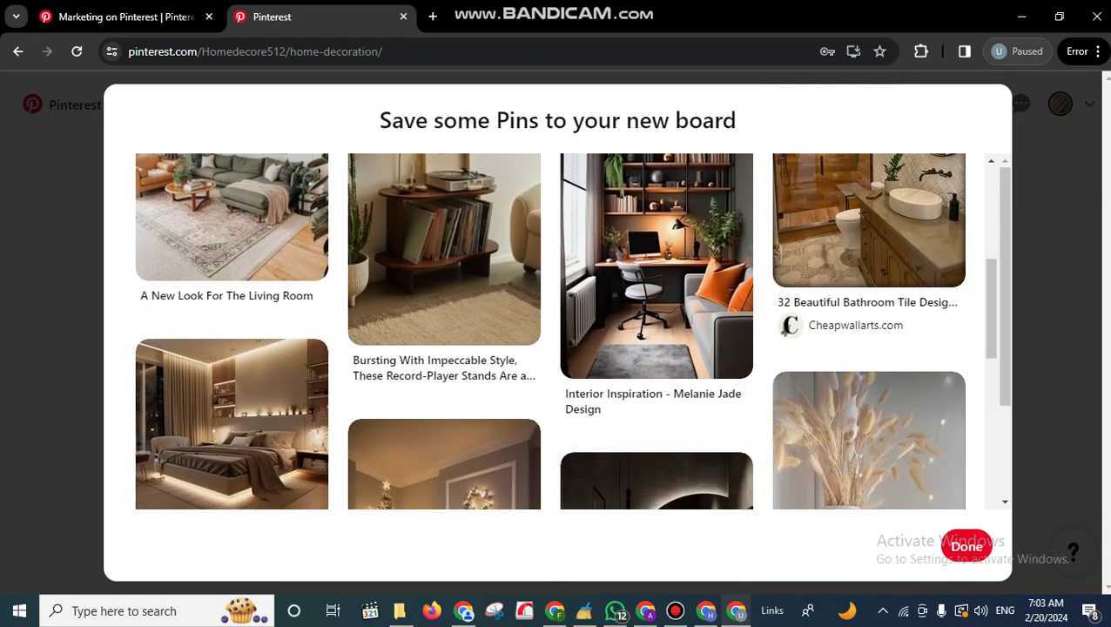
left_click(296, 369)
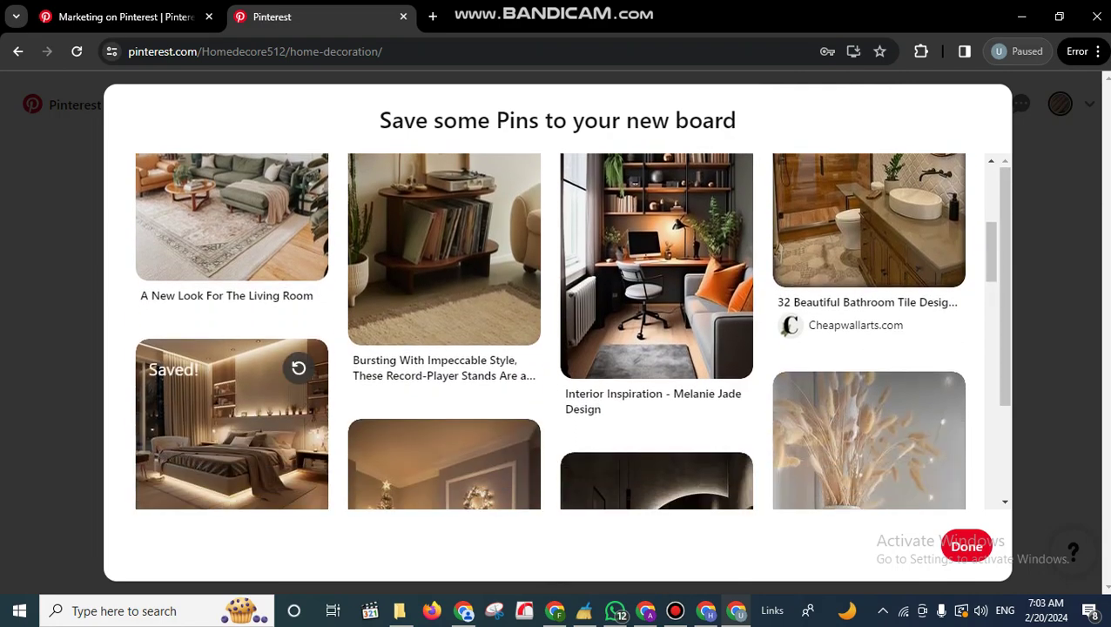
left_click(511, 447)
left_click(722, 481)
left_click(934, 399)
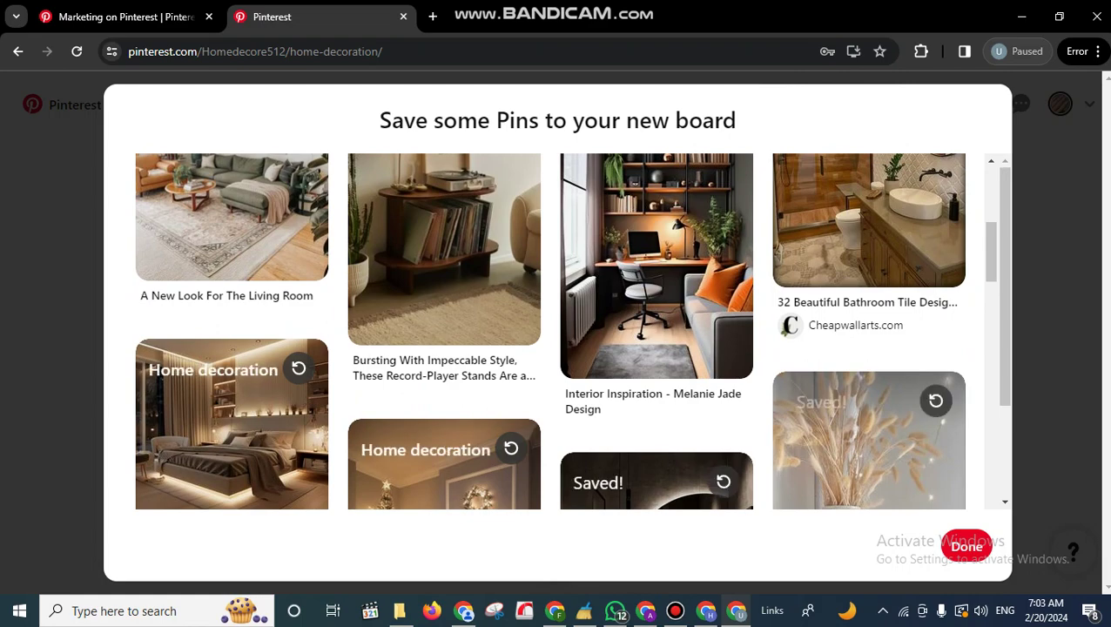
Step: Save the bookcase, boho bathroom, lit ceiling and dark living room Pins to the board and finish choosing Pins
scroll(557, 331, "down", 10)
left_click(934, 287)
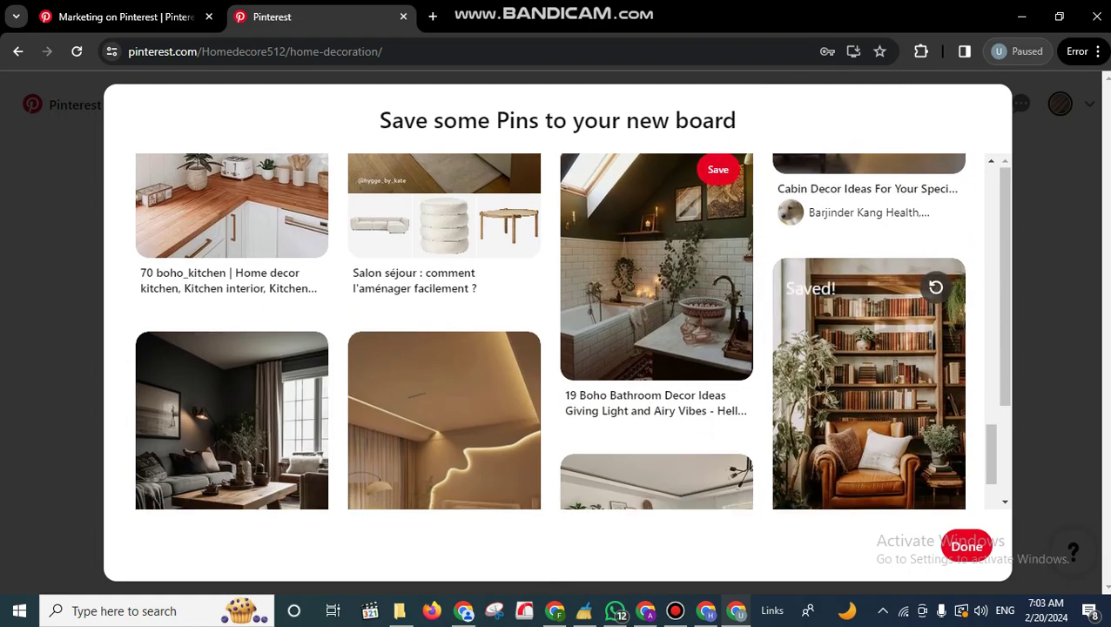
left_click(722, 169)
left_click(511, 360)
left_click(296, 361)
left_click(966, 545)
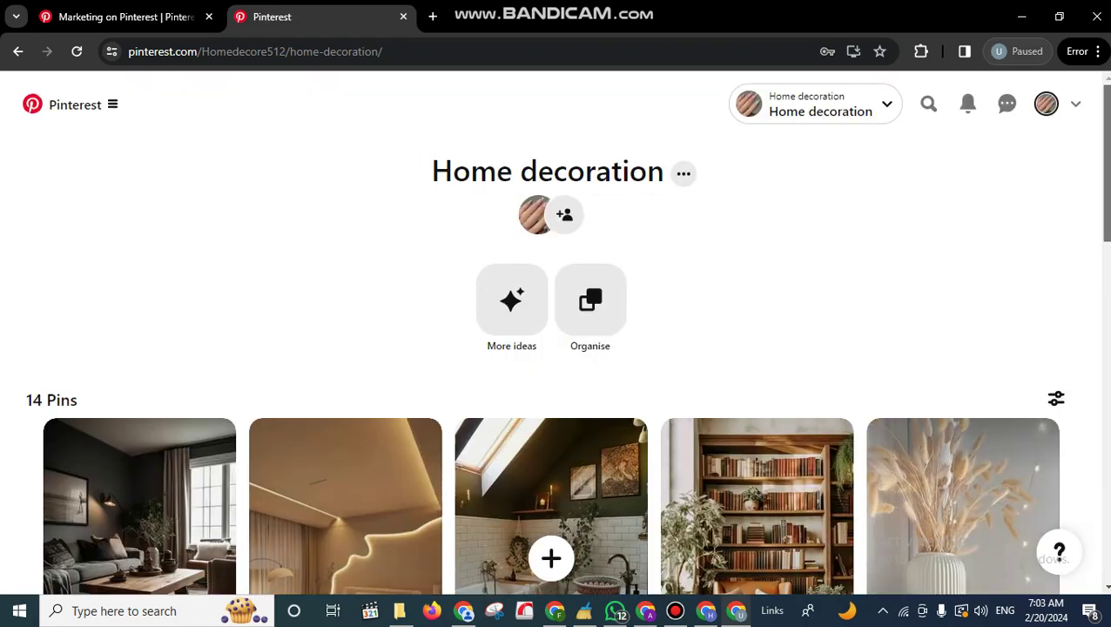
Step: Look over the Pins saved on the new board and open the home feed
scroll(557, 349, "down", 5)
scroll(557, 348, "up", 5)
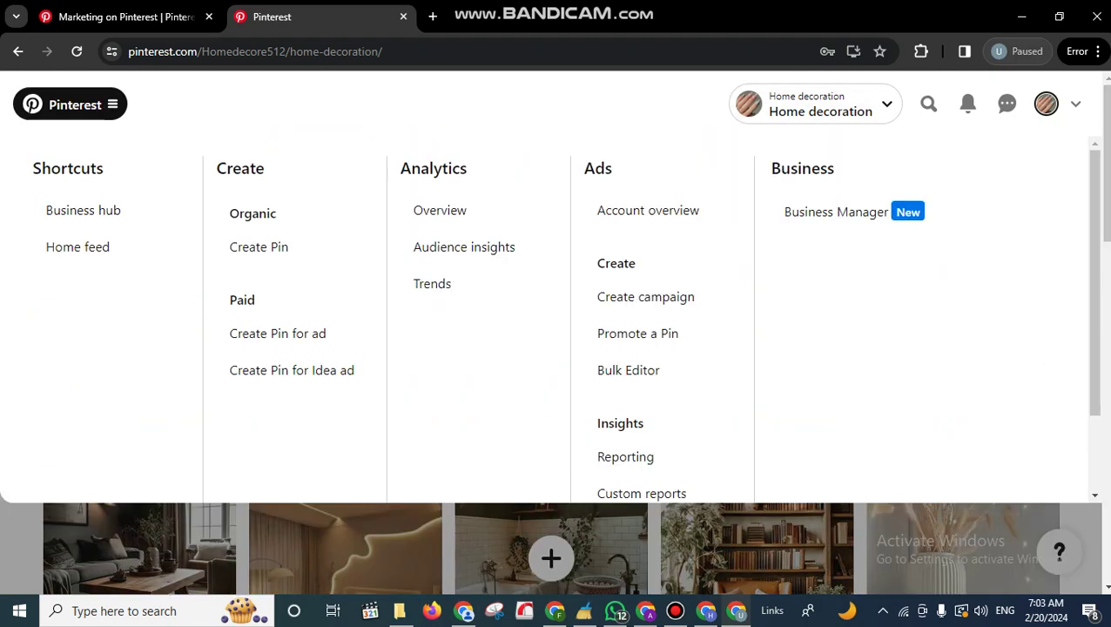
left_click(77, 247)
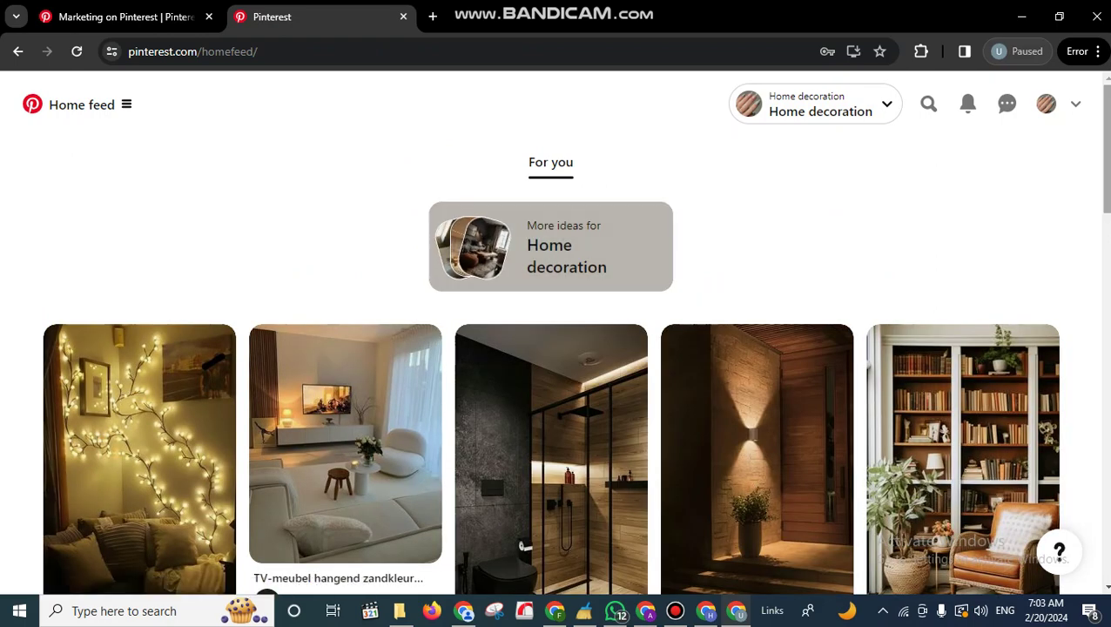
Step: Open the string lights bedroom Pin and the TV-meubel living room Pin from the home feed in new browser tabs
scroll(487, 463, "down", 2)
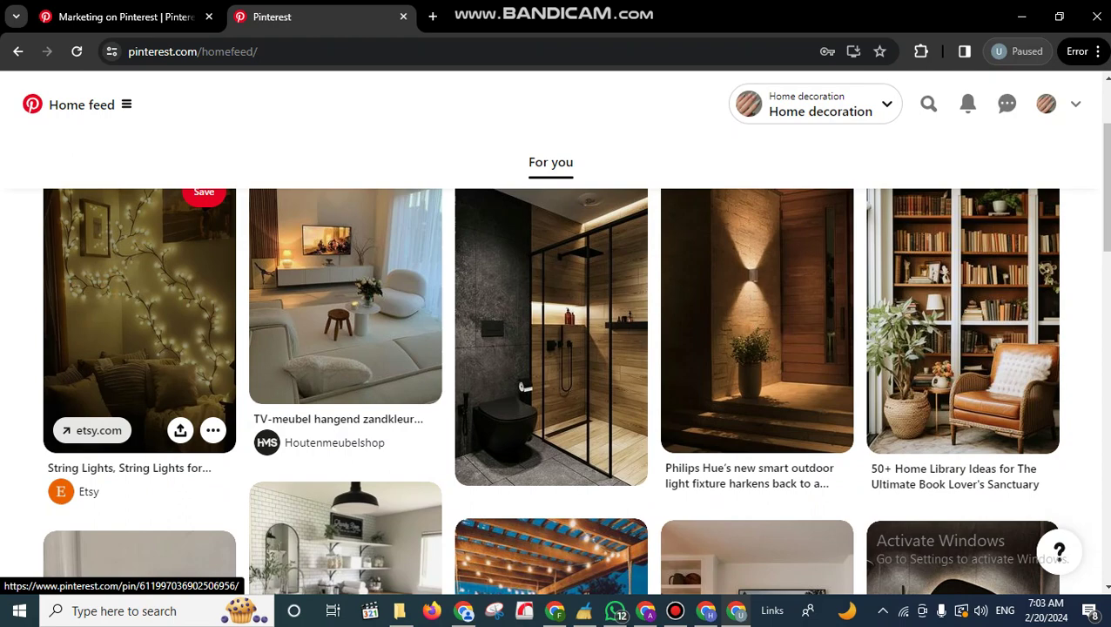
right_click(146, 318)
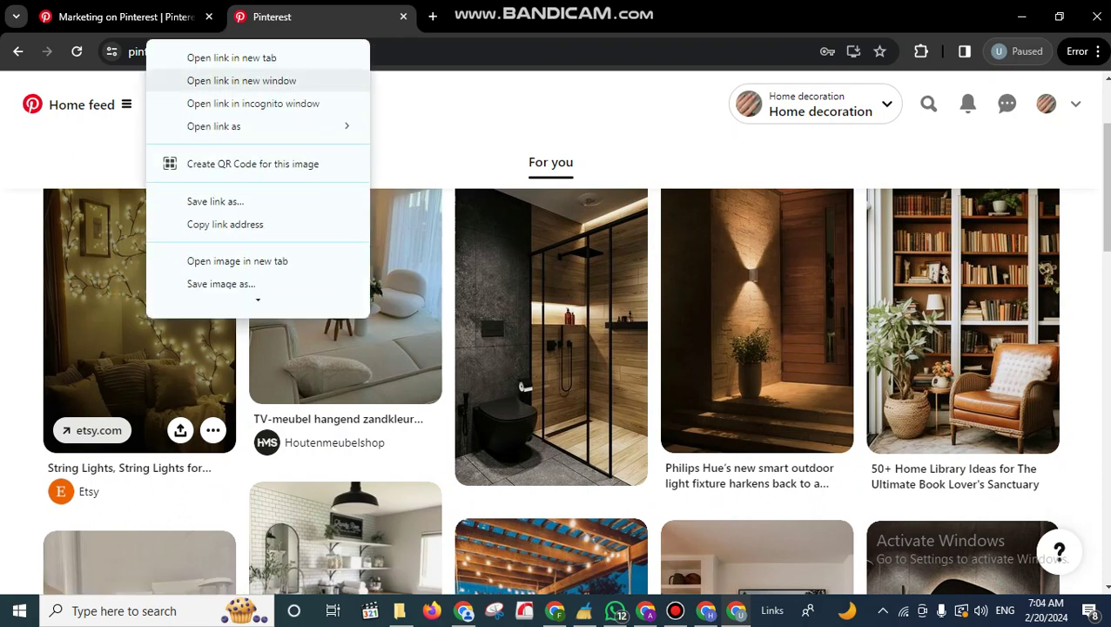
left_click(231, 58)
right_click(402, 288)
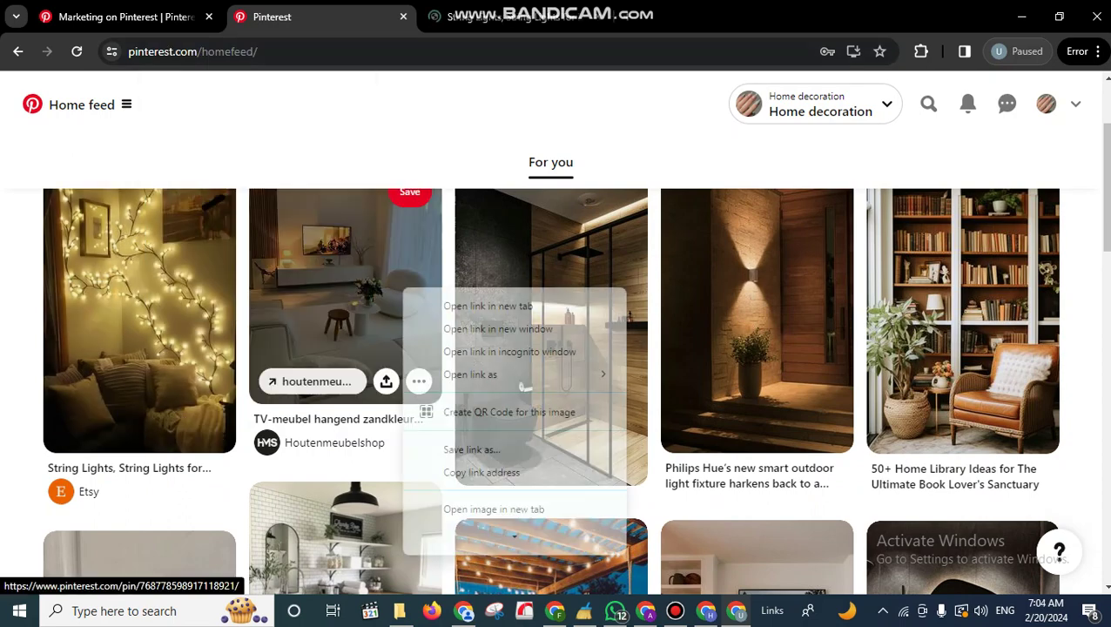
left_click(488, 306)
right_click(488, 305)
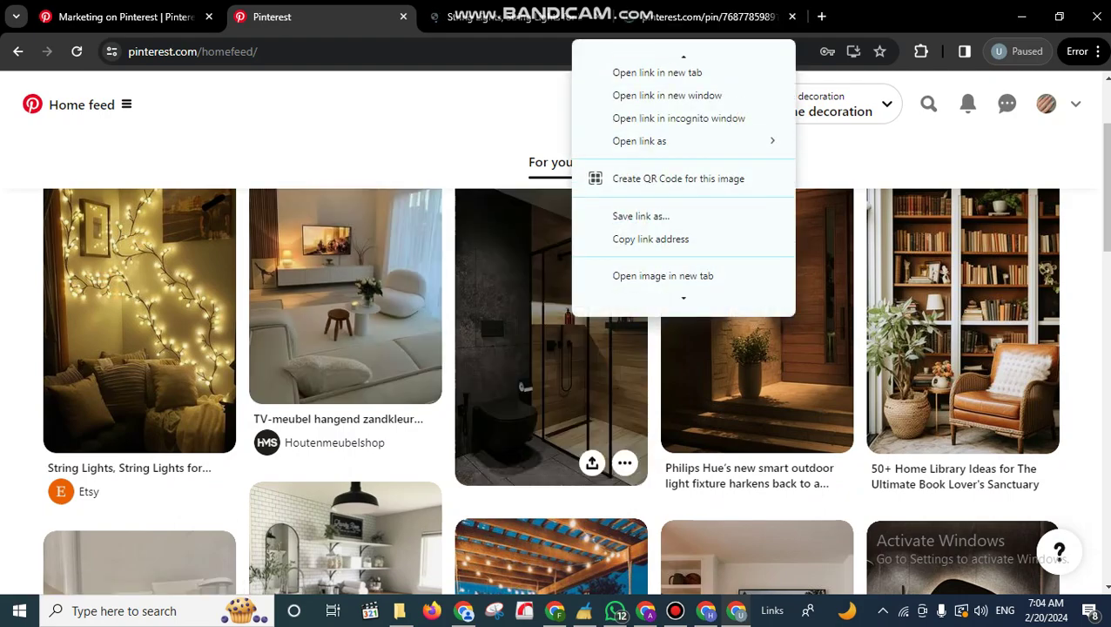
left_click(667, 80)
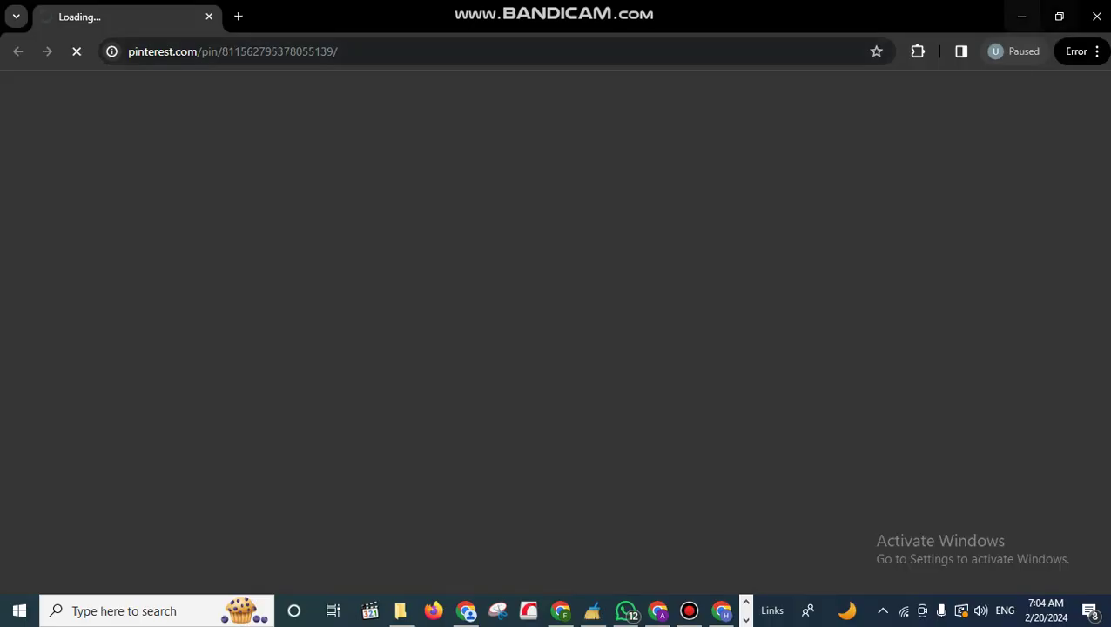
left_click(1097, 16)
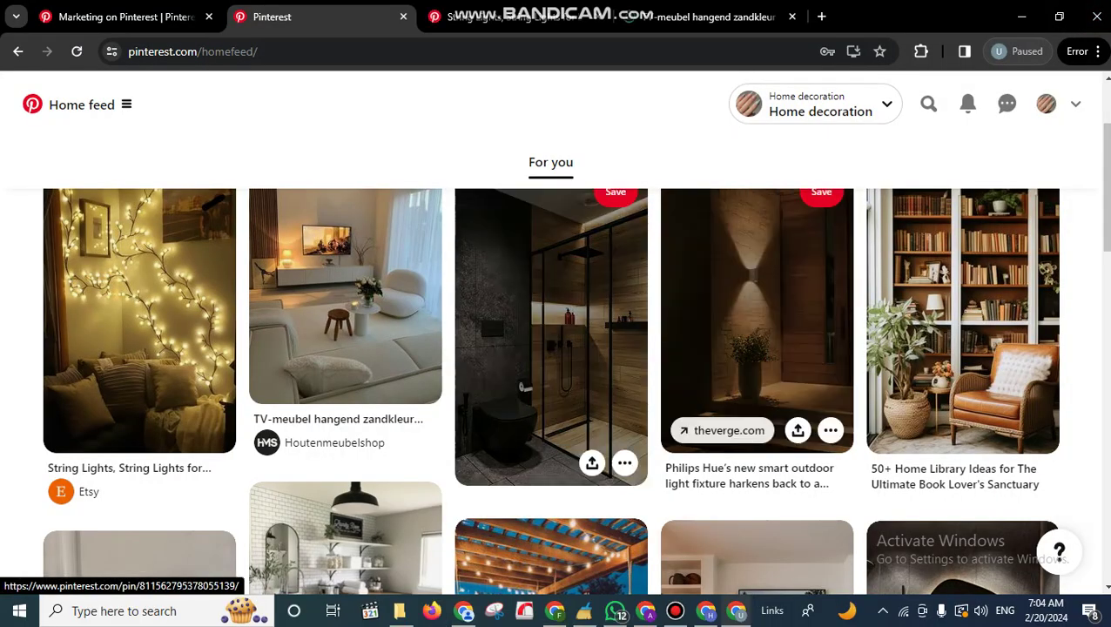
Step: Open the dark bathroom shower Pin and the Philips Hue outdoor light Pin in new browser tabs
right_click(597, 303)
left_click(682, 317)
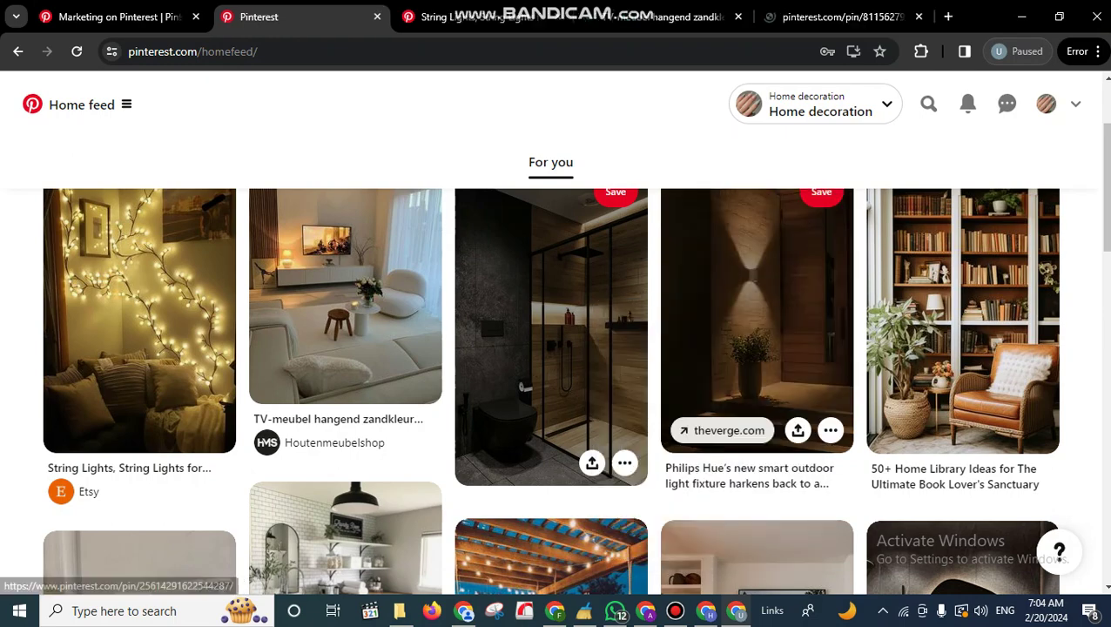
right_click(703, 313)
left_click(767, 58)
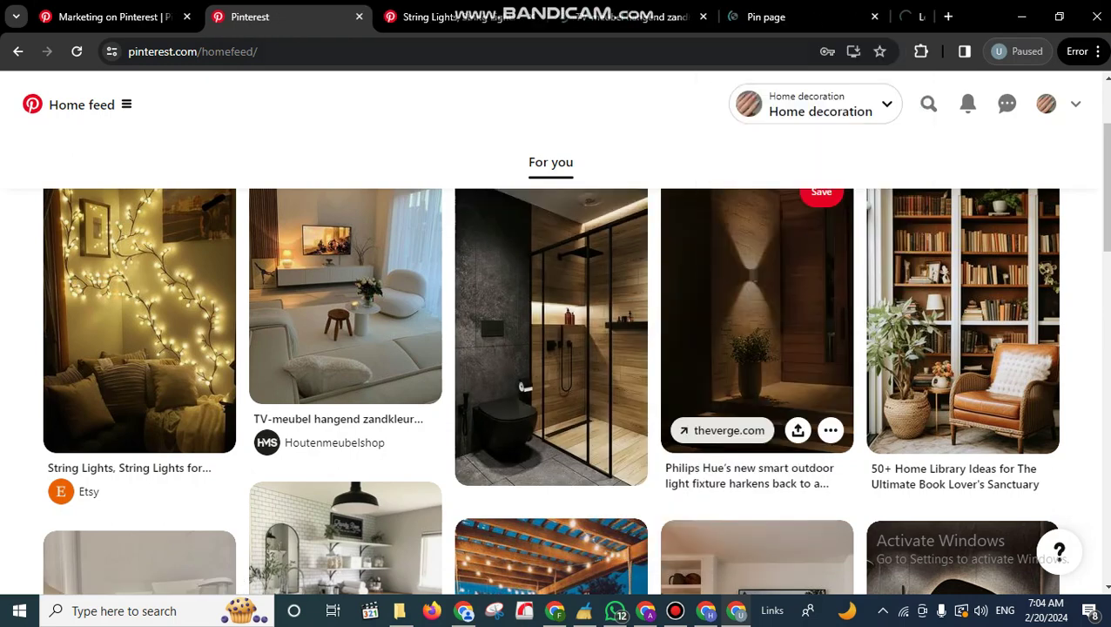
right_click(973, 323)
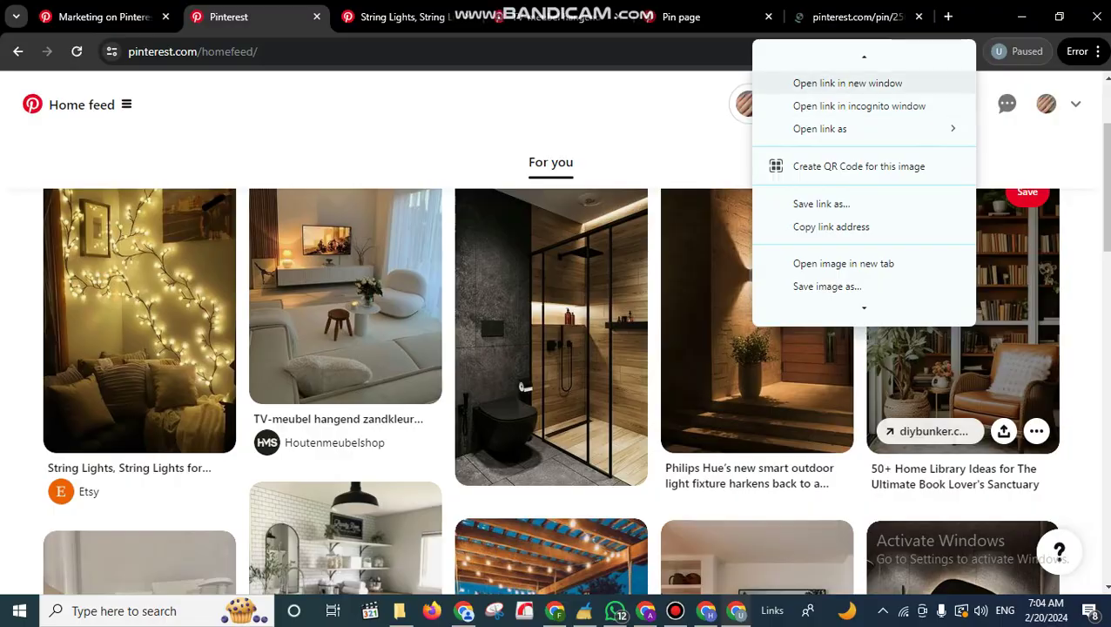
left_click(847, 82)
left_click(1096, 16)
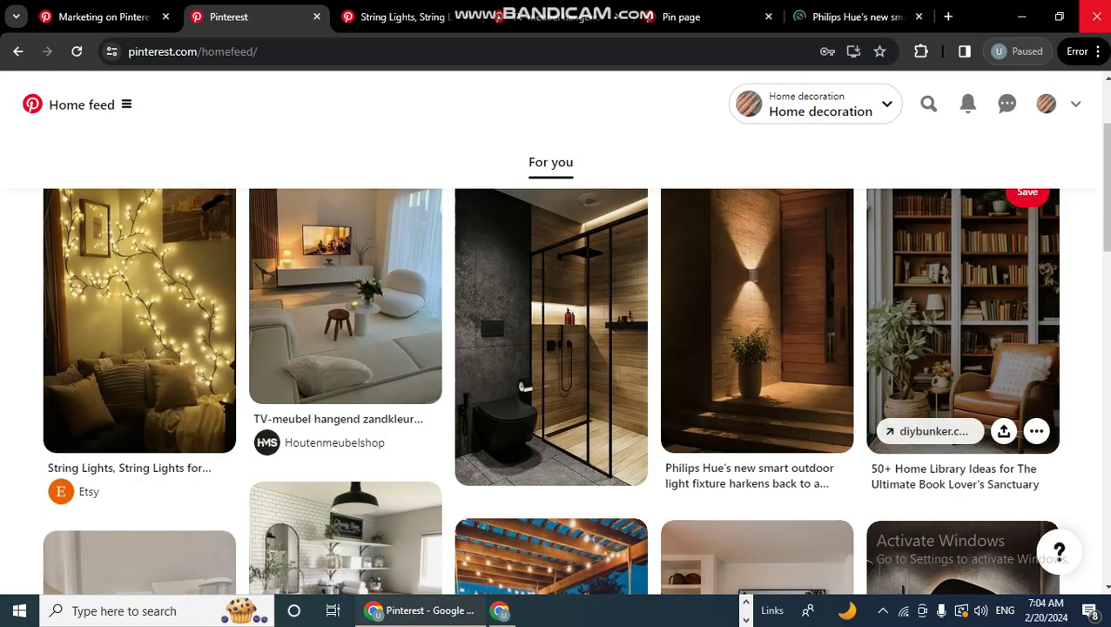
Step: Open the "50+ Home Library Ideas" Pin in a new browser tab and browse further down the feed
right_click(899, 340)
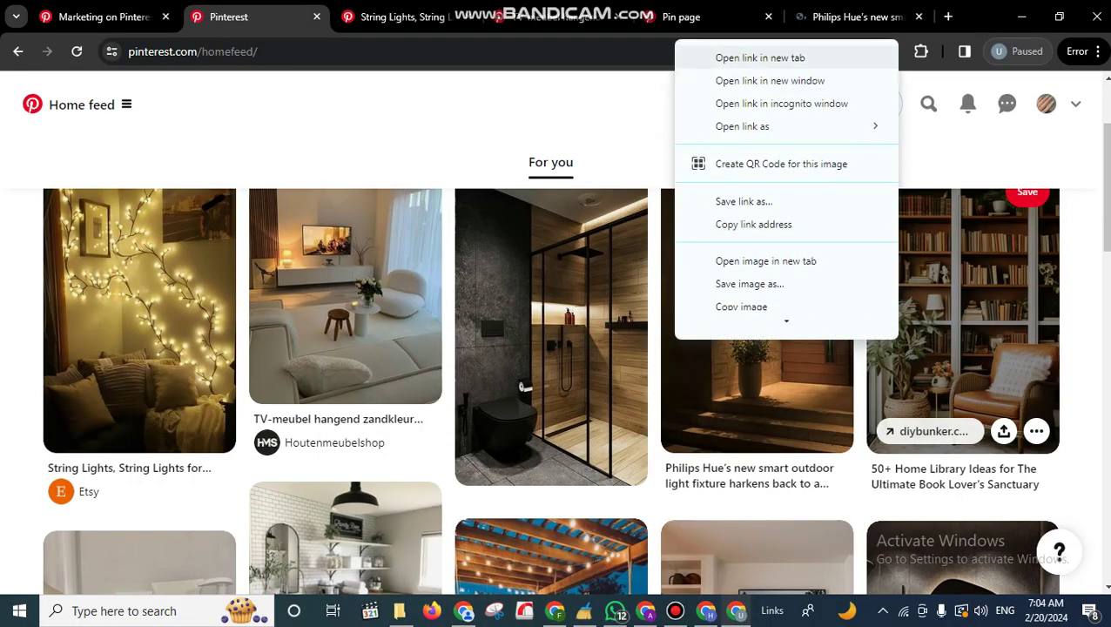
left_click(760, 57)
scroll(557, 348, "down", 5)
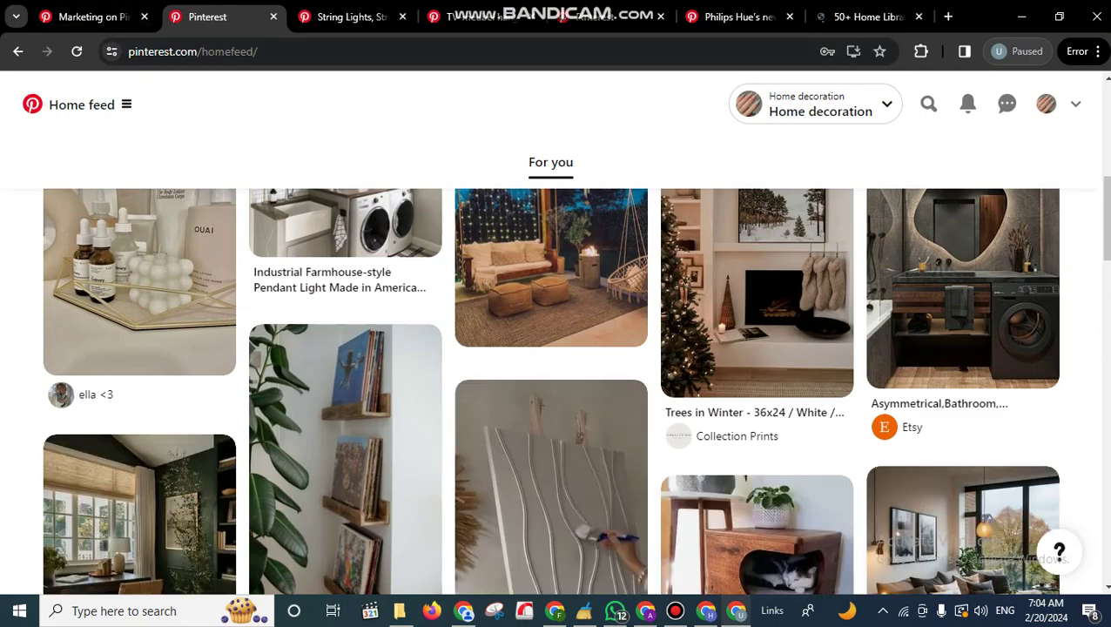
Step: Open the Business hub and look over its profile summary, analytics overview, Top Pins and Pinterest Academy sections
left_click(77, 105)
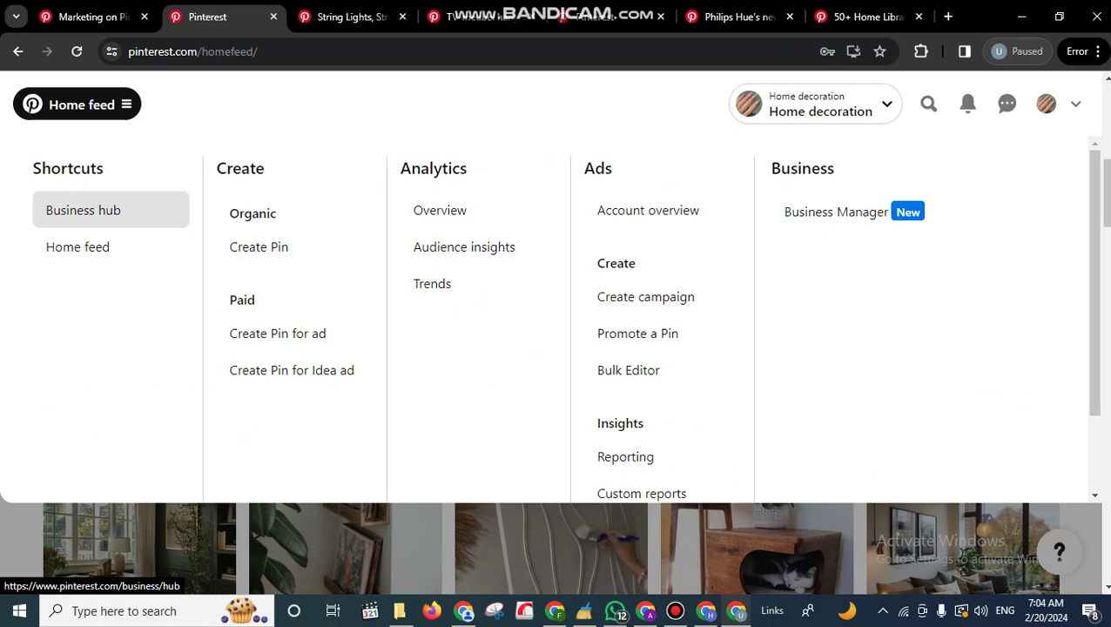
left_click(83, 210)
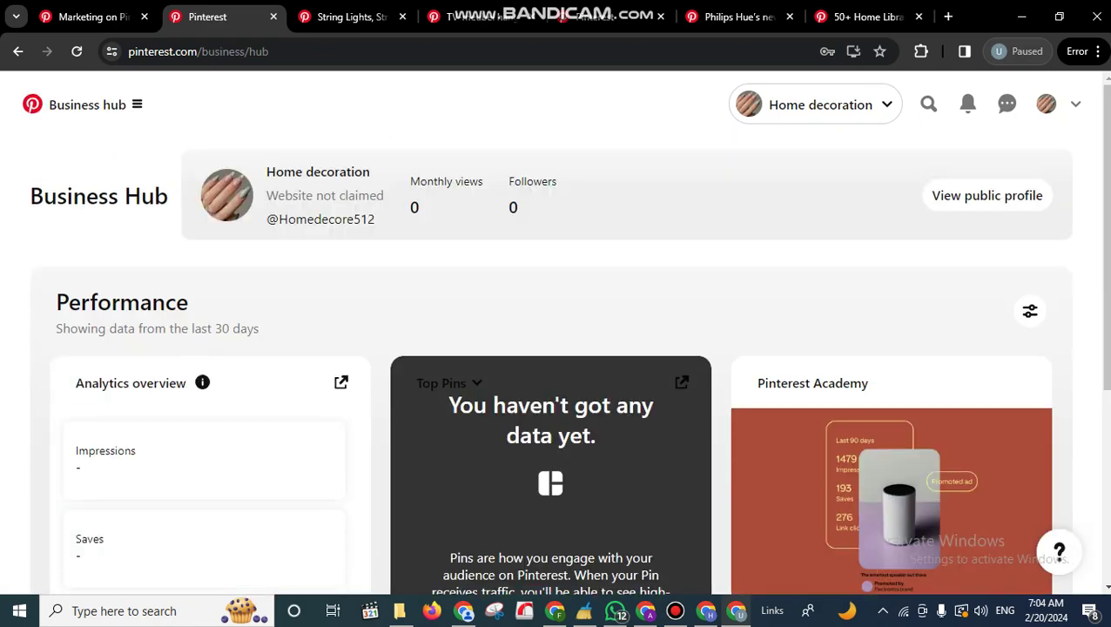
mouse_move(202, 382)
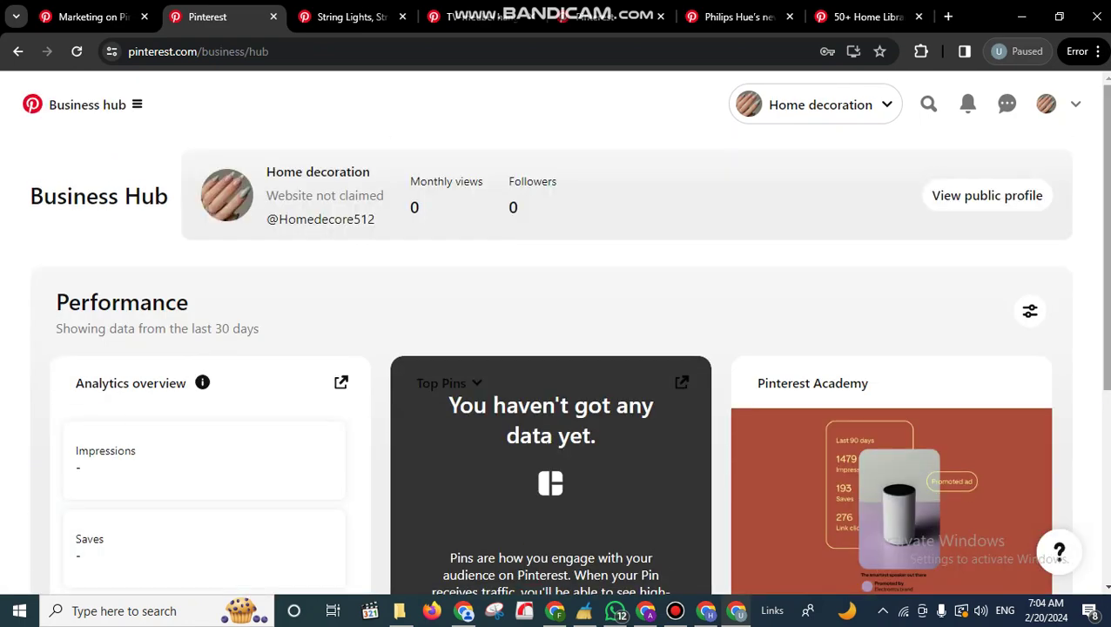
scroll(555, 357, "down", 2)
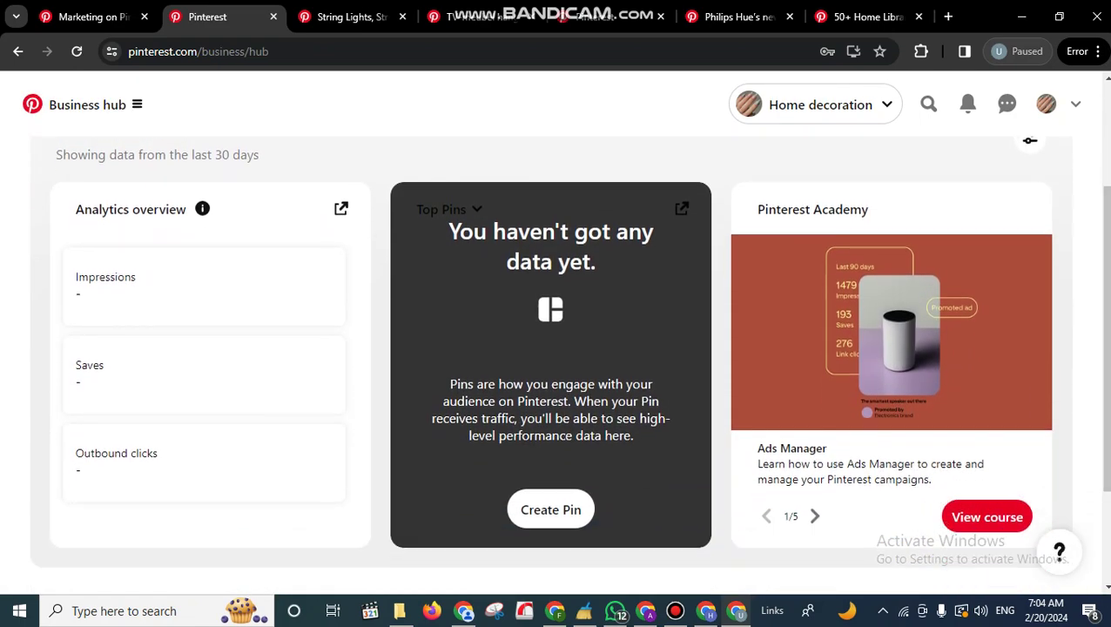
scroll(986, 516, "up", 1)
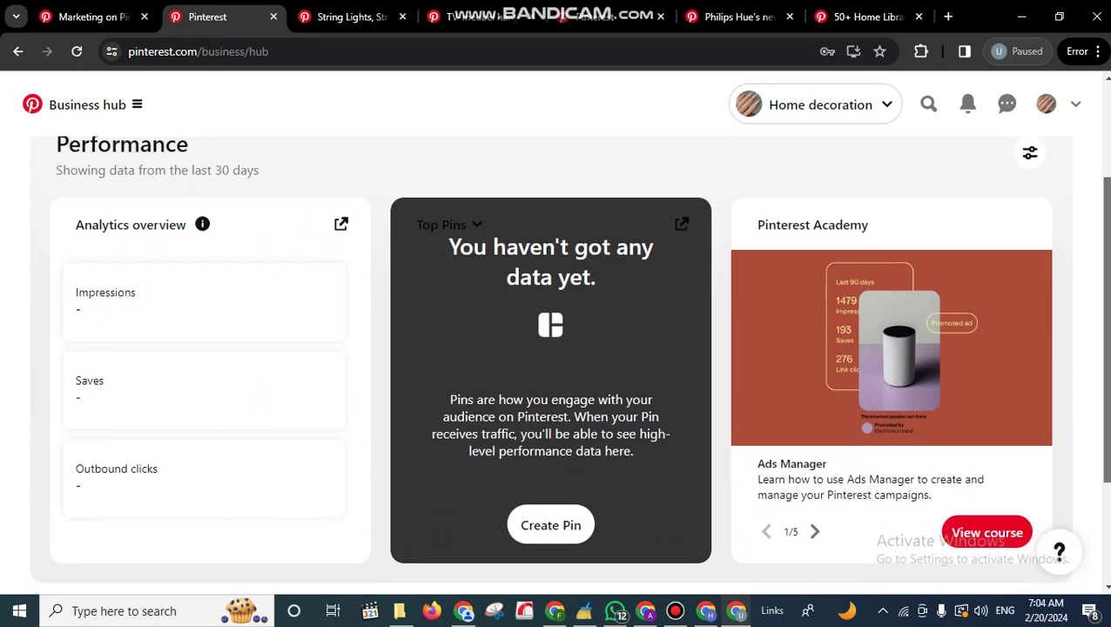
scroll(556, 348, "up", 1)
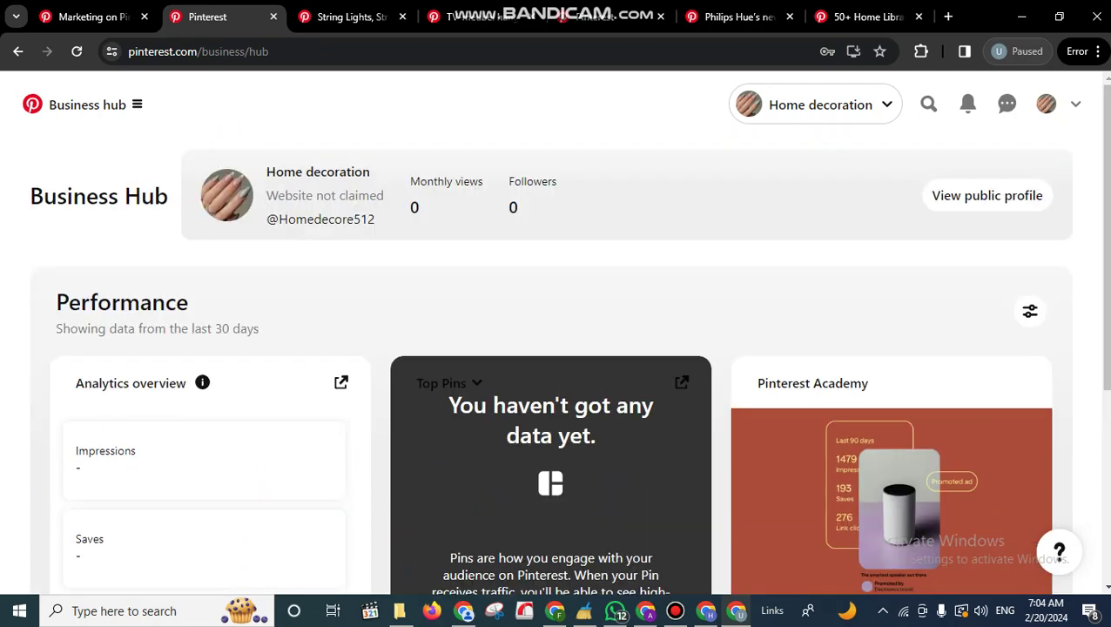
Step: Open the builder for creating an ad Pin, dismiss its opening dialog and add several blank Pin drafts
left_click(82, 104)
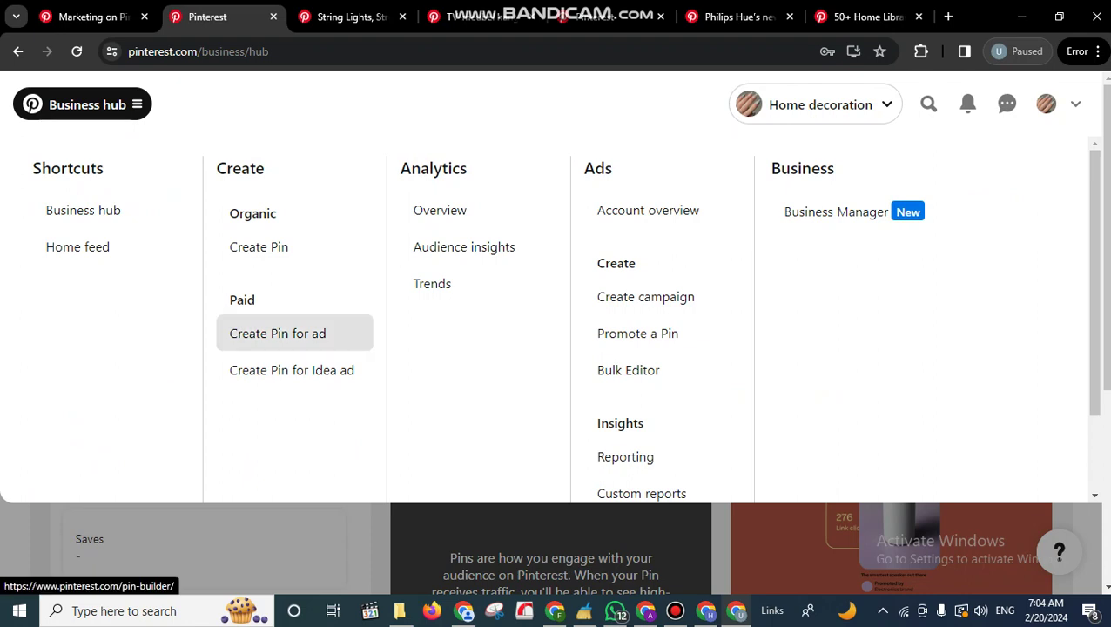
left_click(277, 334)
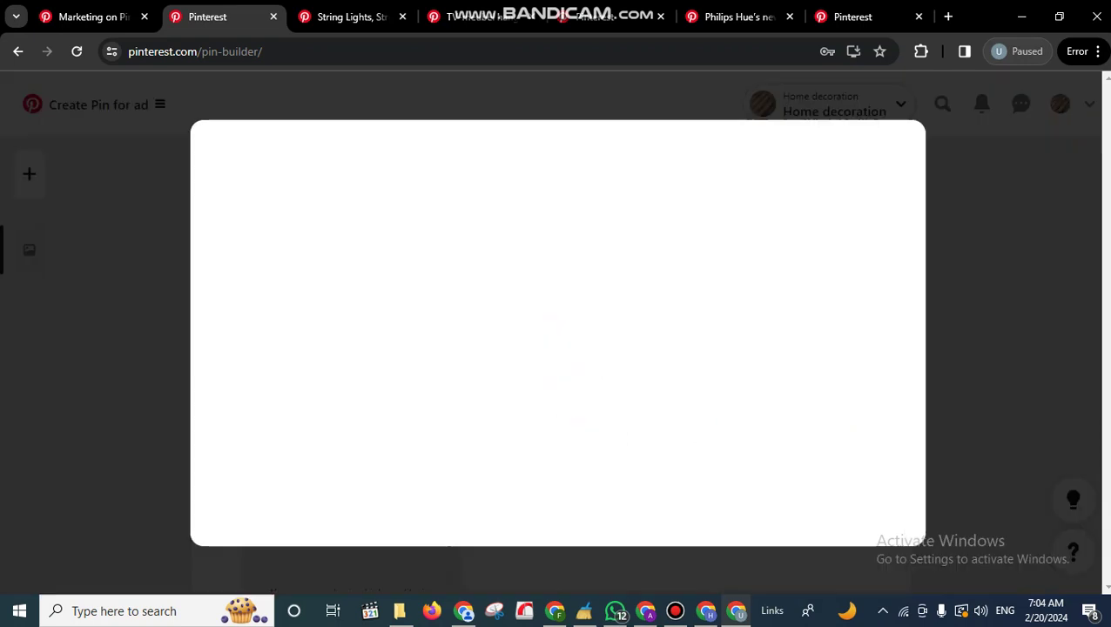
left_click(895, 149)
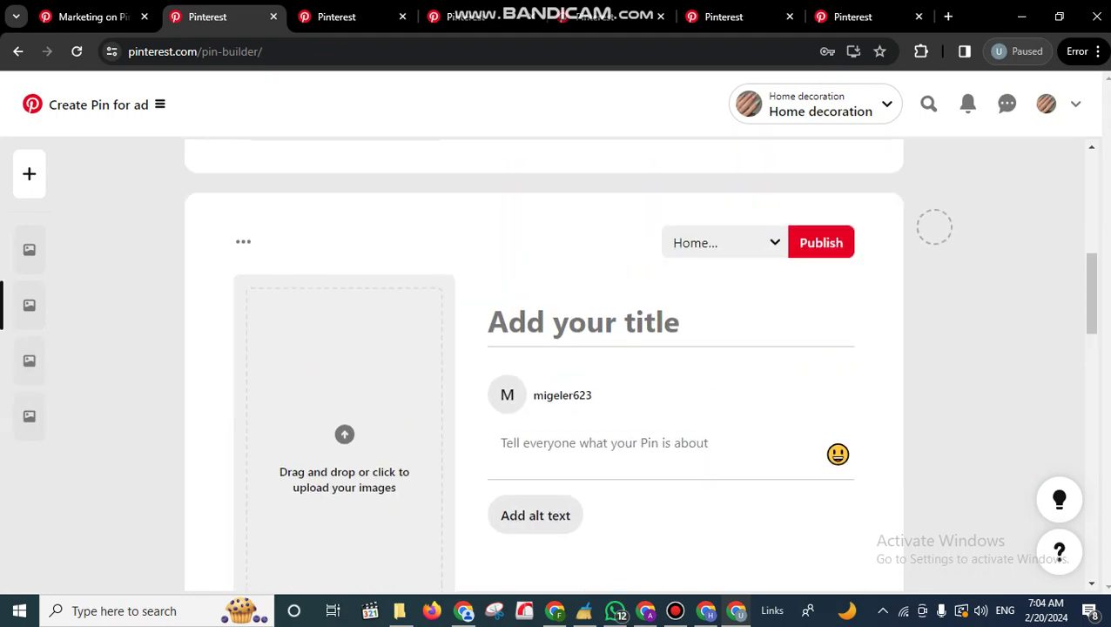
Step: Bring the image from the opened string lights Pin into the image area of the first Pin draft
key("ctrl+Tab")
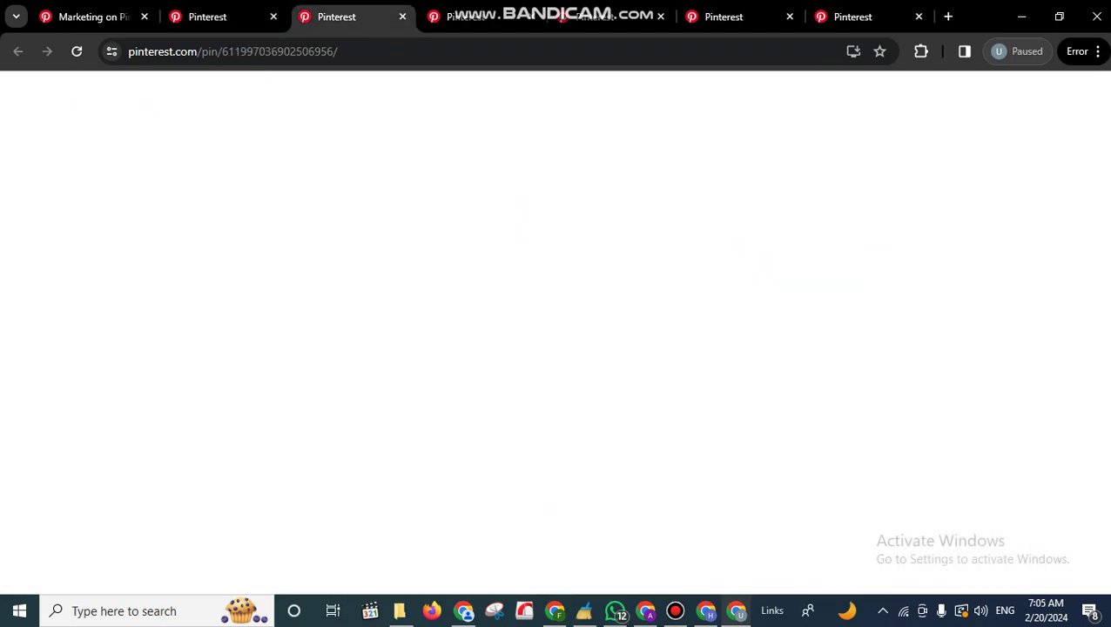
left_click_drag(287, 200, 288, 158)
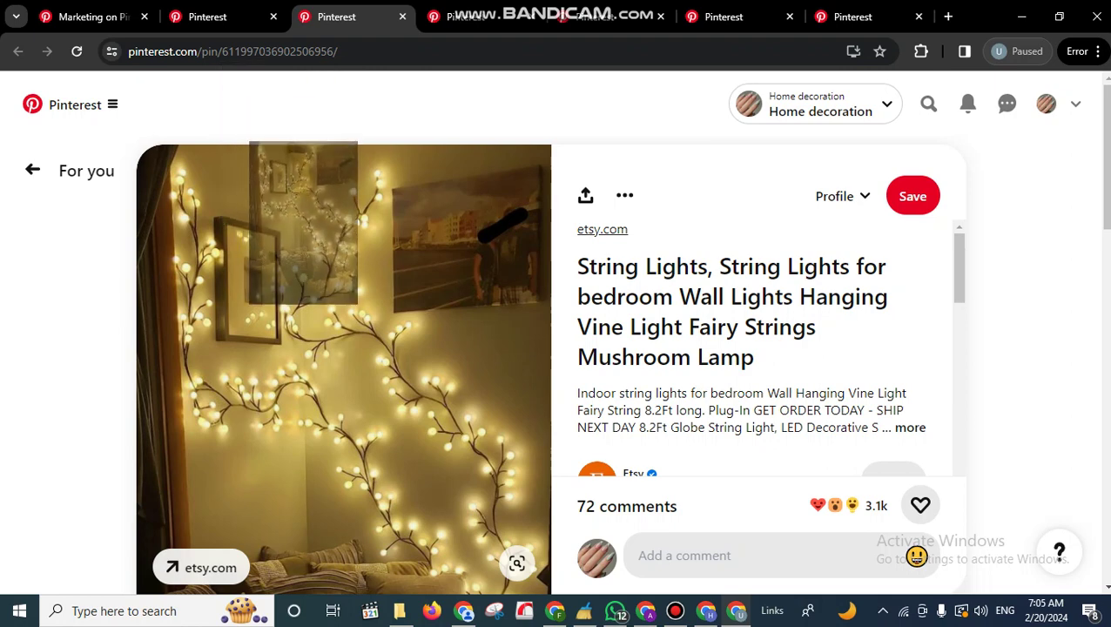
left_click_drag(303, 223, 349, 331)
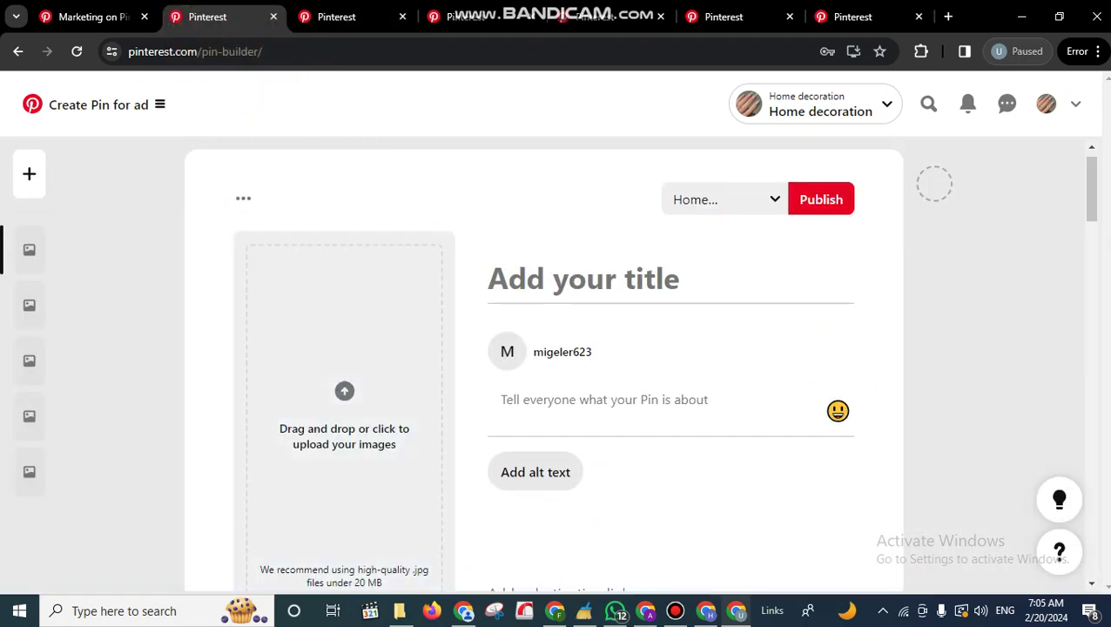
Step: Copy the source Pin's title, "String Lights, String Lights for bedroom Wall Lights Hanging Vine Light Fairy Strings Mushroom Lamp", into the draft's title
left_click(339, 17)
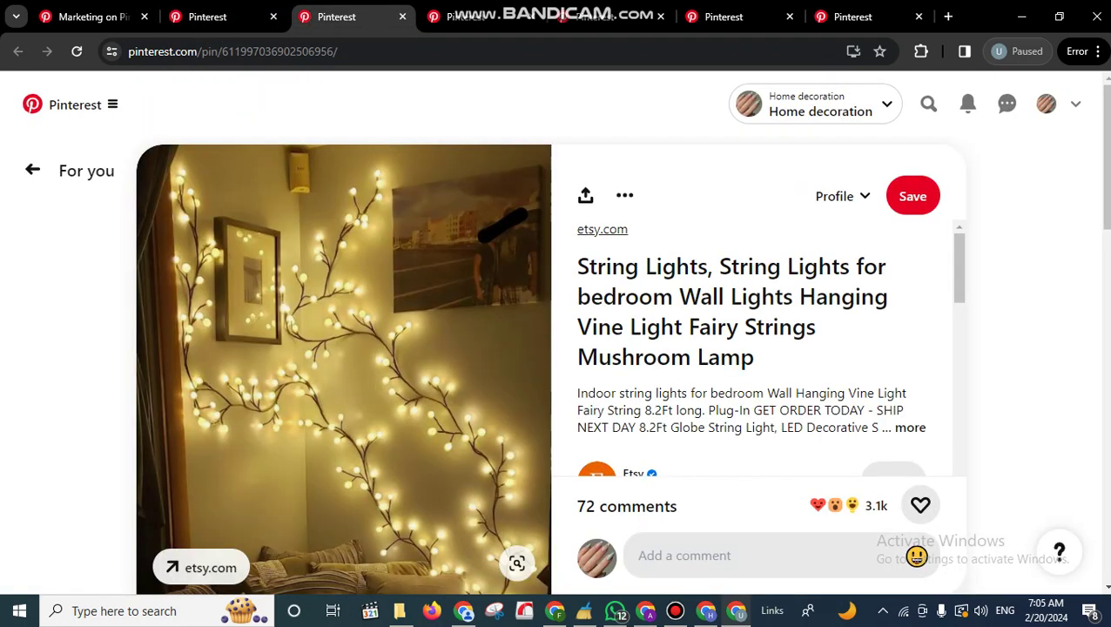
left_click_drag(577, 265, 755, 358)
key("ctrl+c")
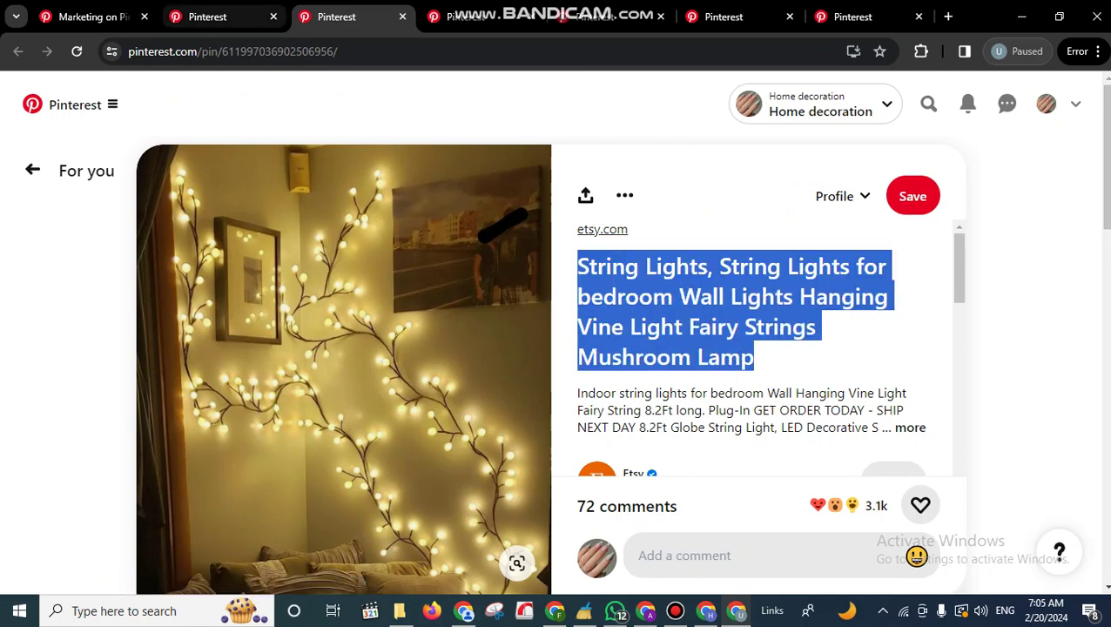
left_click(218, 16)
left_click(584, 279)
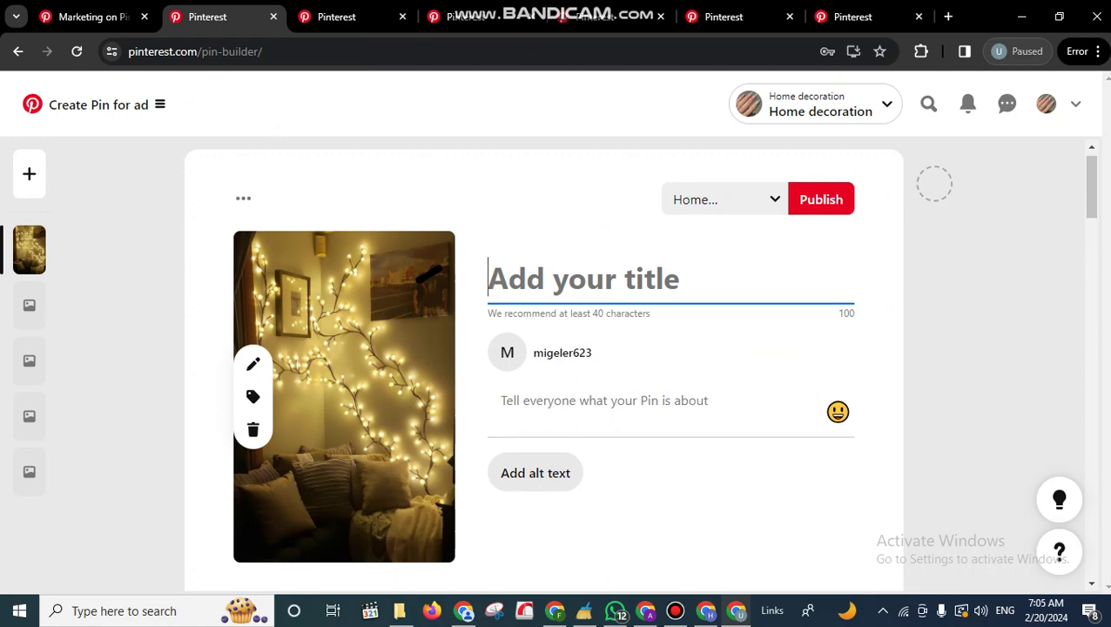
key("ctrl+v")
Step: Copy the source Pin's description from "Indoor string lights for bedroom" to "LED Decorative" into the draft's description
left_click(349, 16)
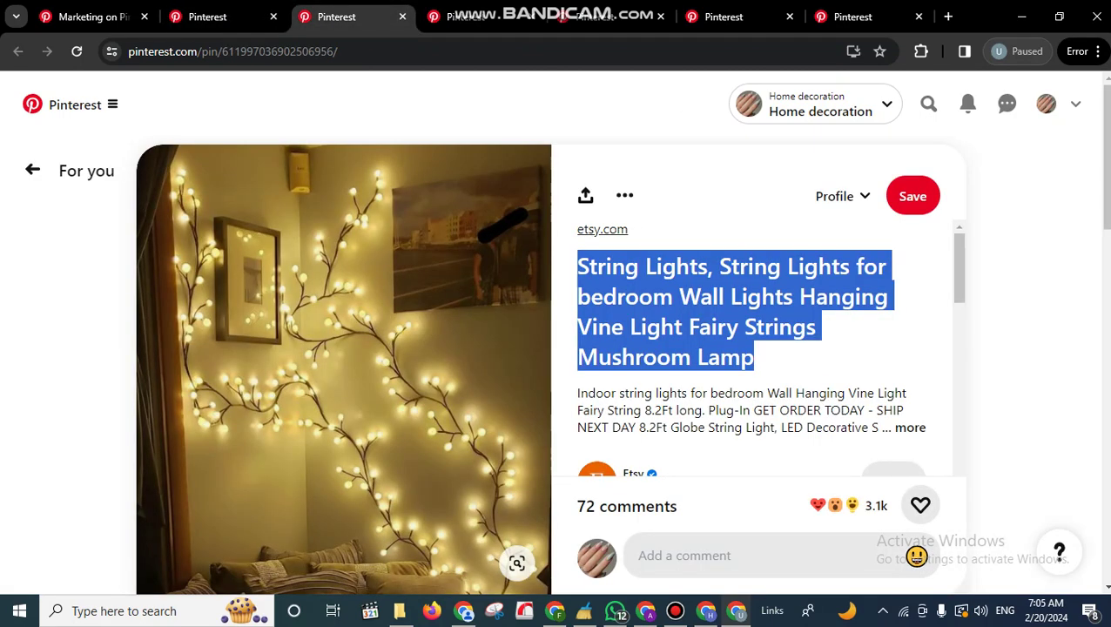
left_click_drag(577, 393, 868, 427)
key("ctrl+c")
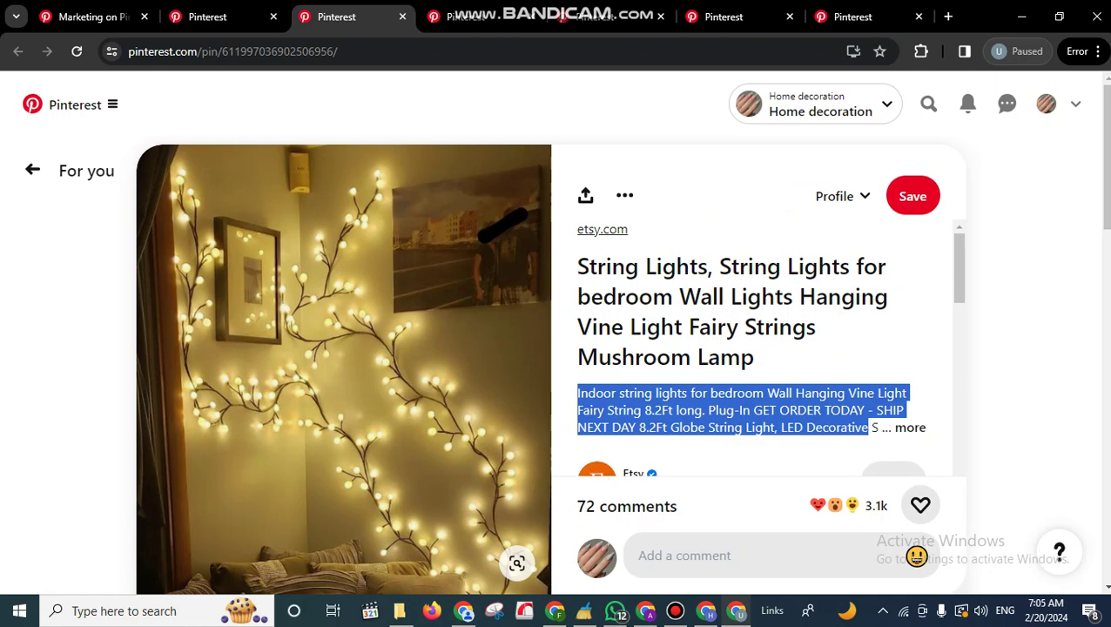
key("ctrl+shift+Tab")
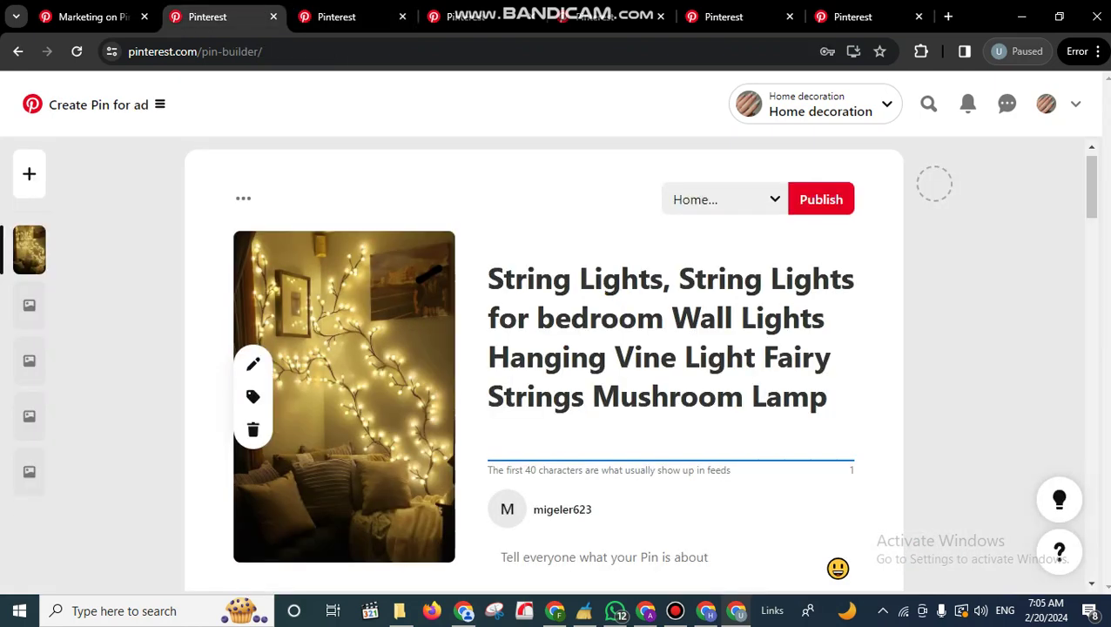
scroll(934, 183, "down", 2)
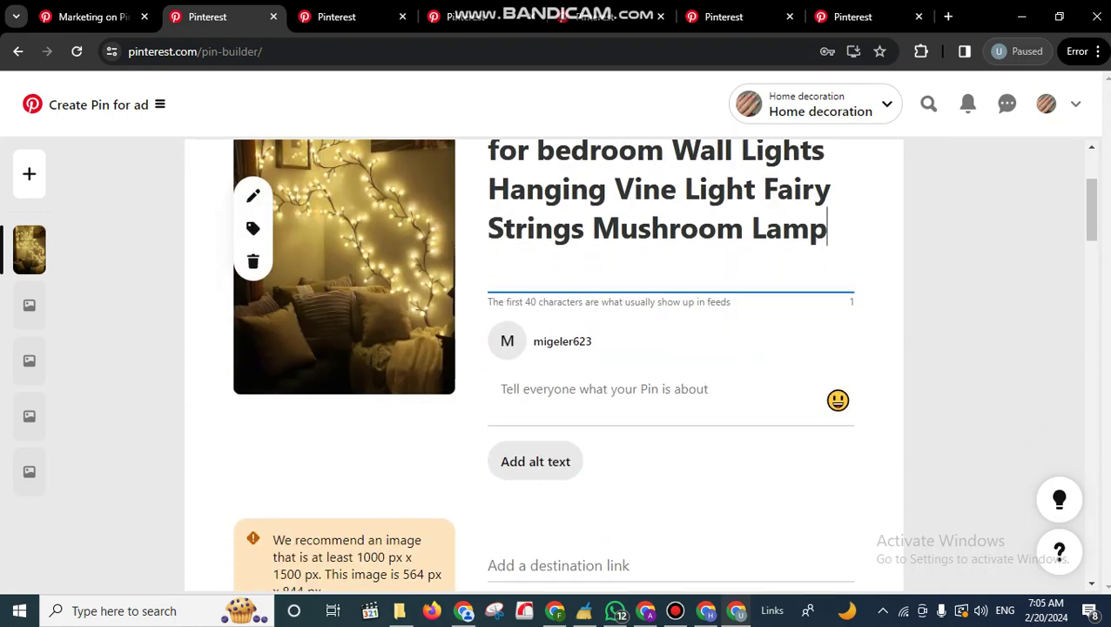
left_click(502, 388)
key("ctrl+v")
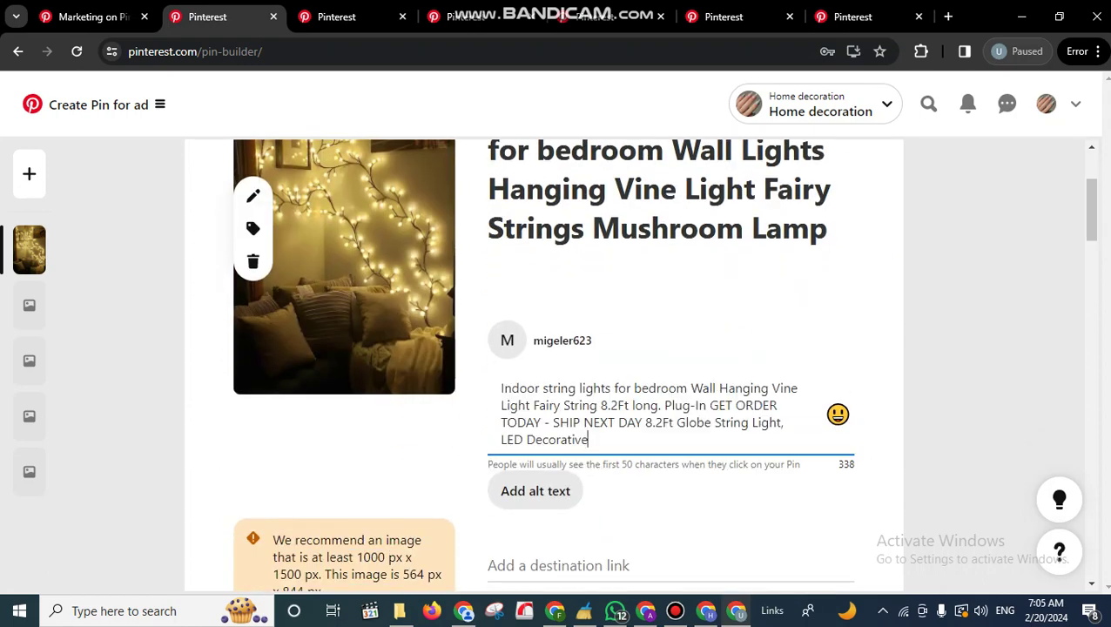
Step: Check the source Pin's Etsy link as a reference for the draft's destination link
left_click(489, 565)
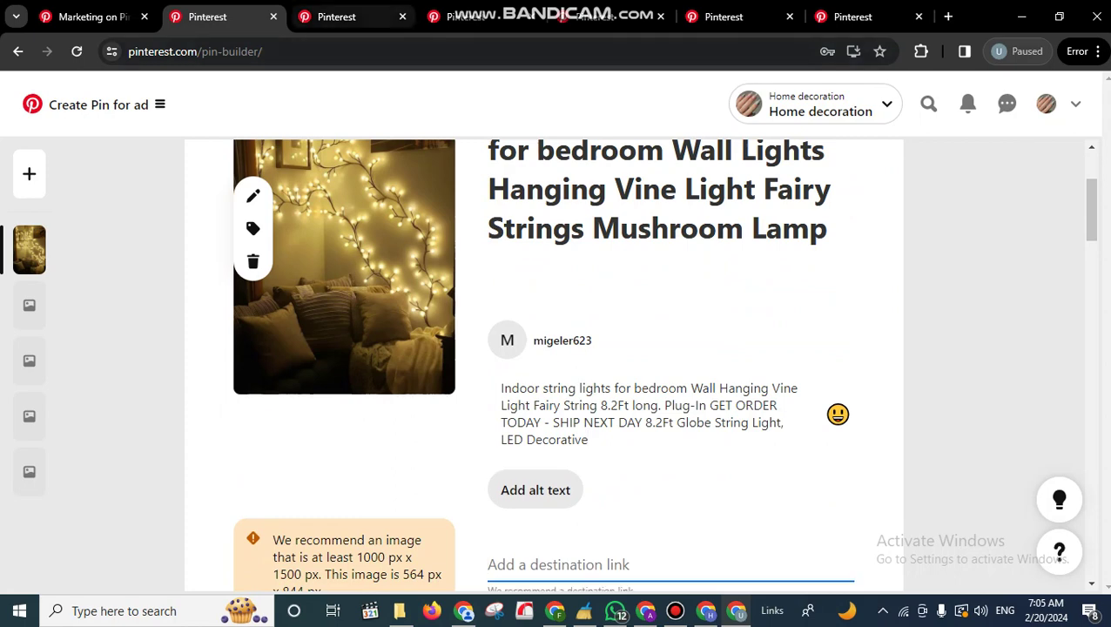
left_click(348, 17)
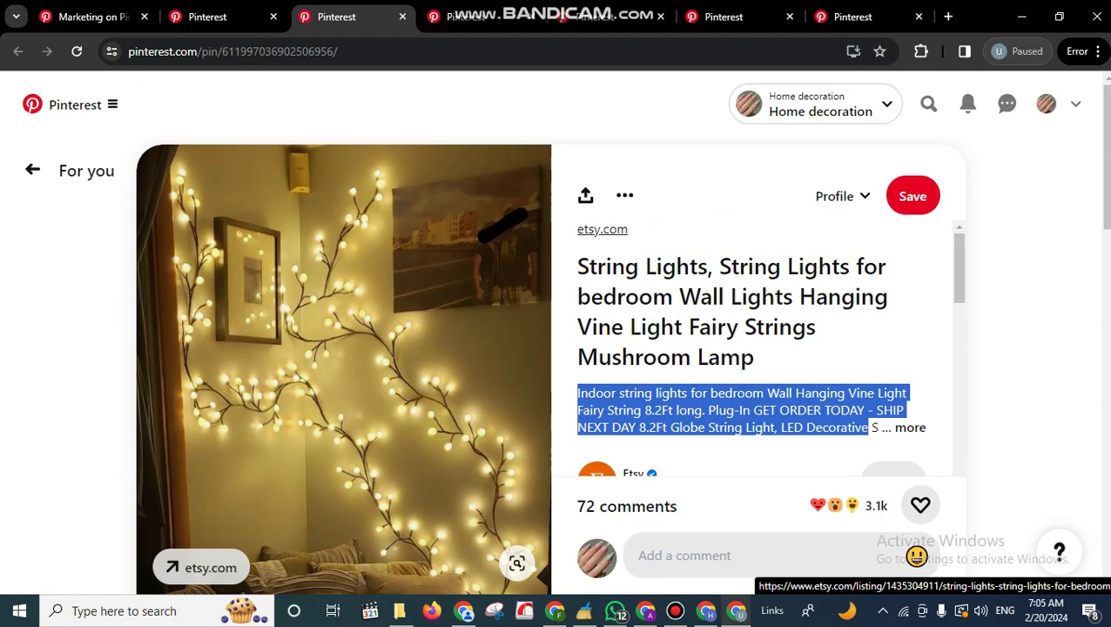
left_click(207, 17)
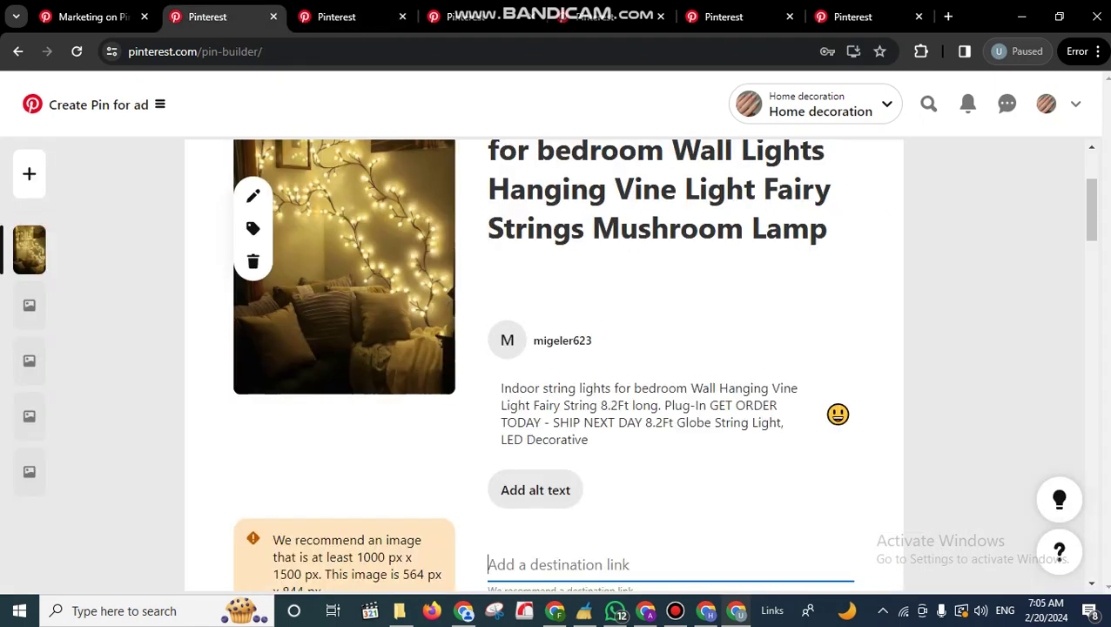
Step: Publish the string lights Pin to the selected board and switch back to the source Pin's page
scroll(934, 206, "up", 3)
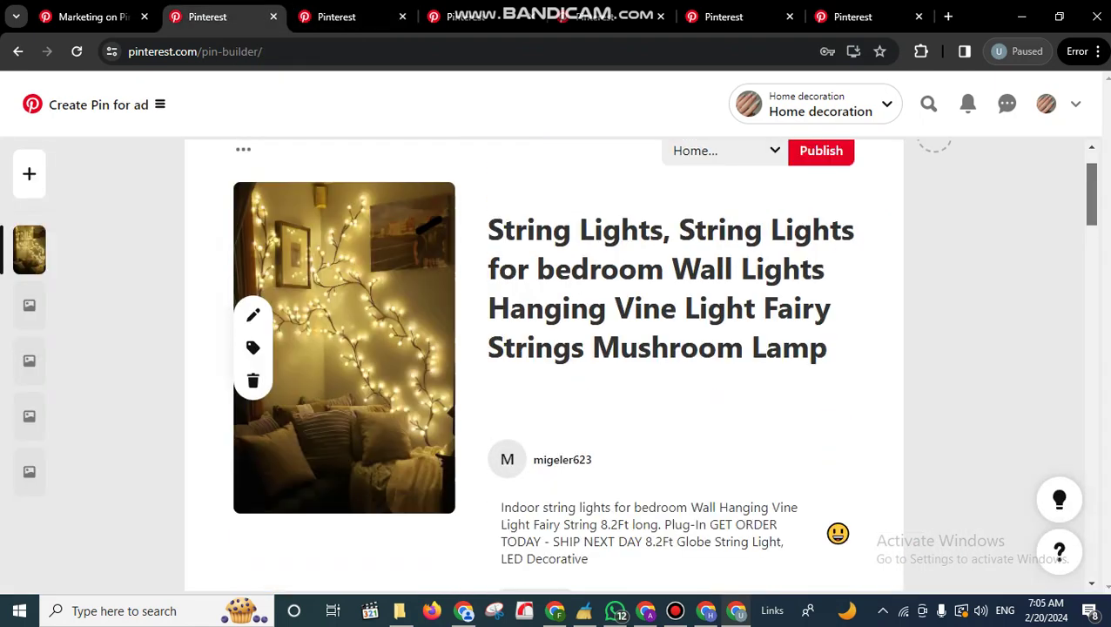
left_click(832, 228)
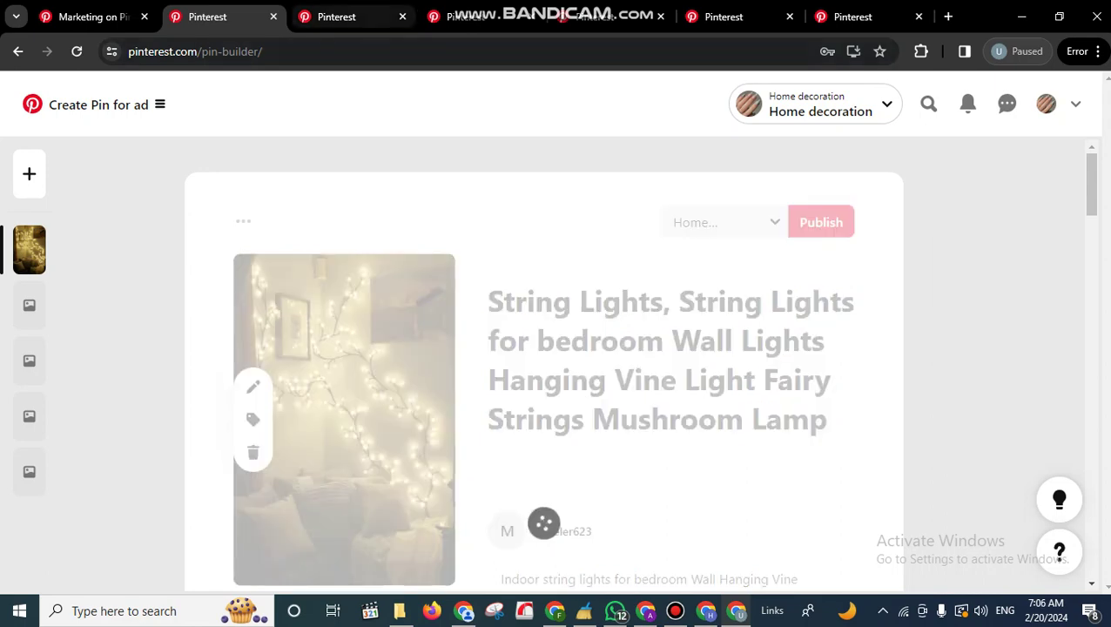
left_click(365, 16)
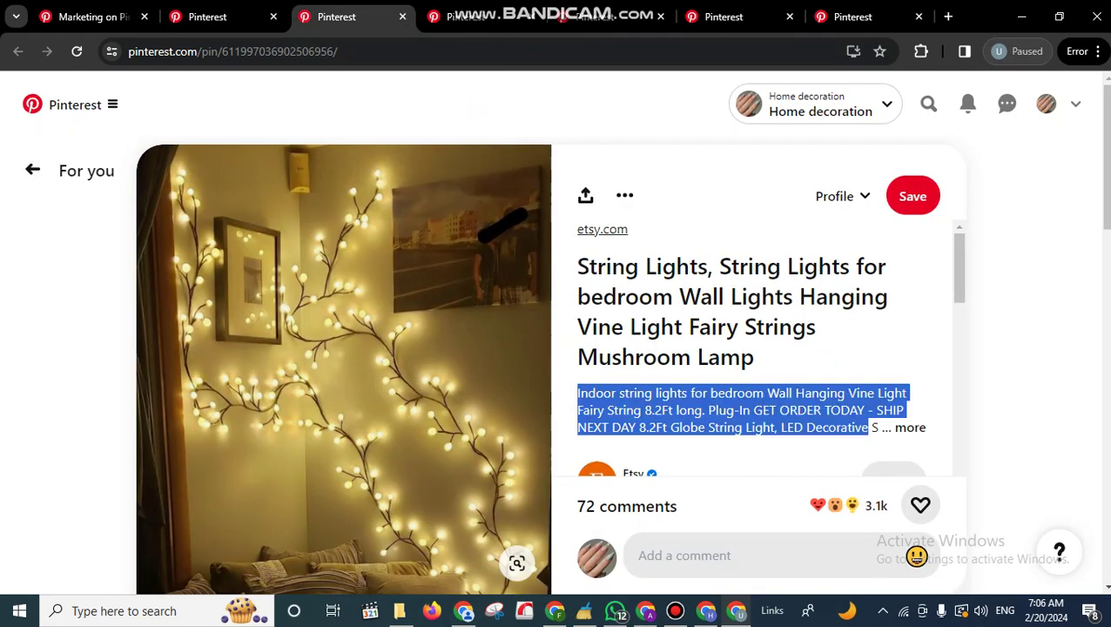